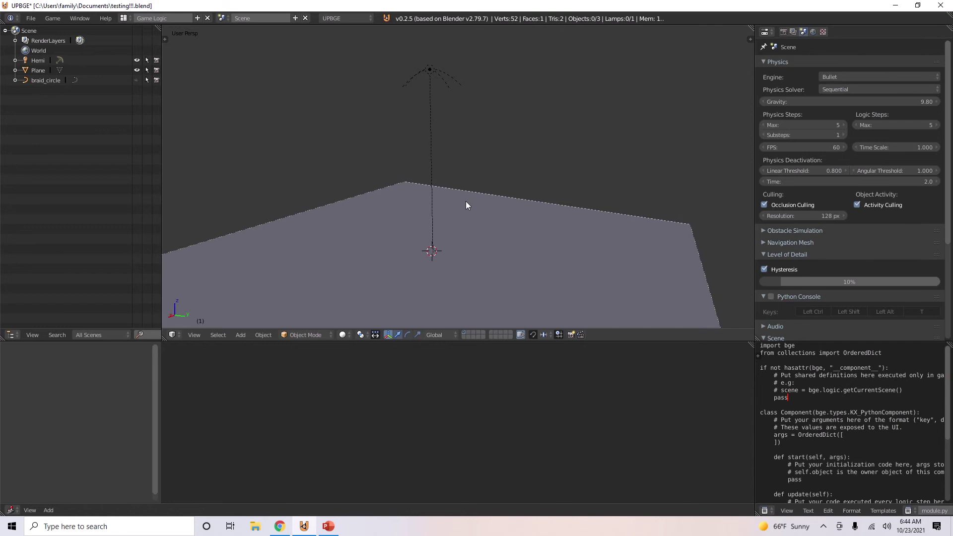
Add a cube at the 3D cursor and raise it above the plane.
key("shift+a")
mouse_move(466, 202)
left_click(493, 212)
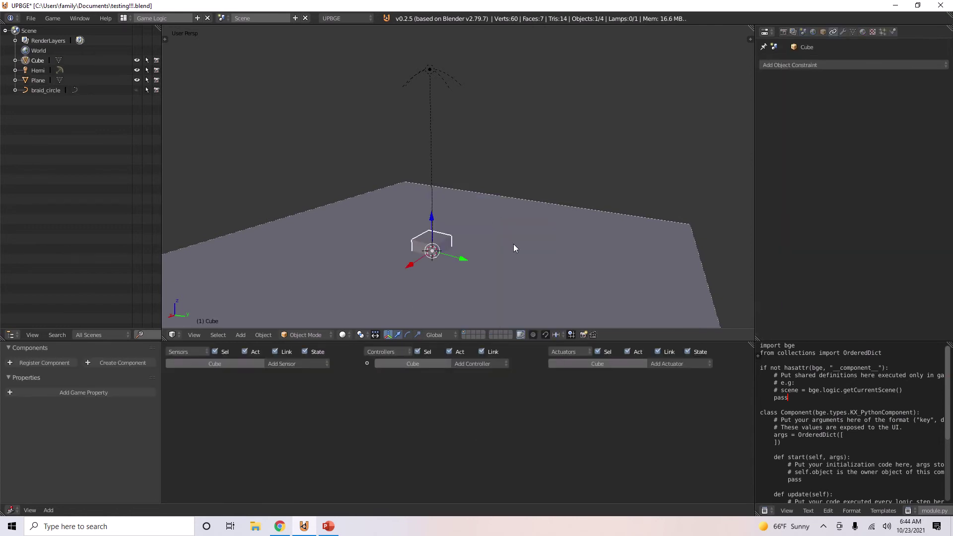
left_click_drag(435, 219, 431, 162)
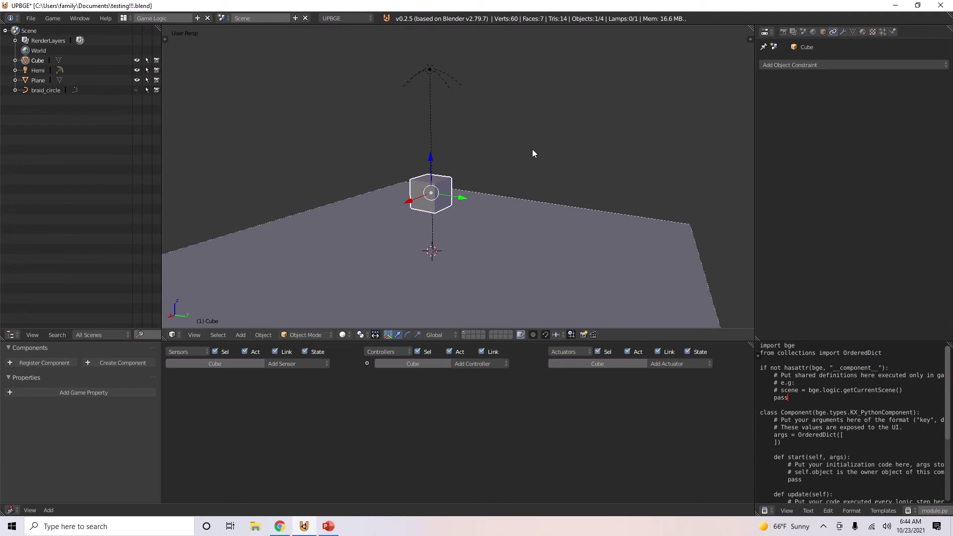
Scale the cube down to a small box and apply its transform.
key("s")
left_click(484, 165)
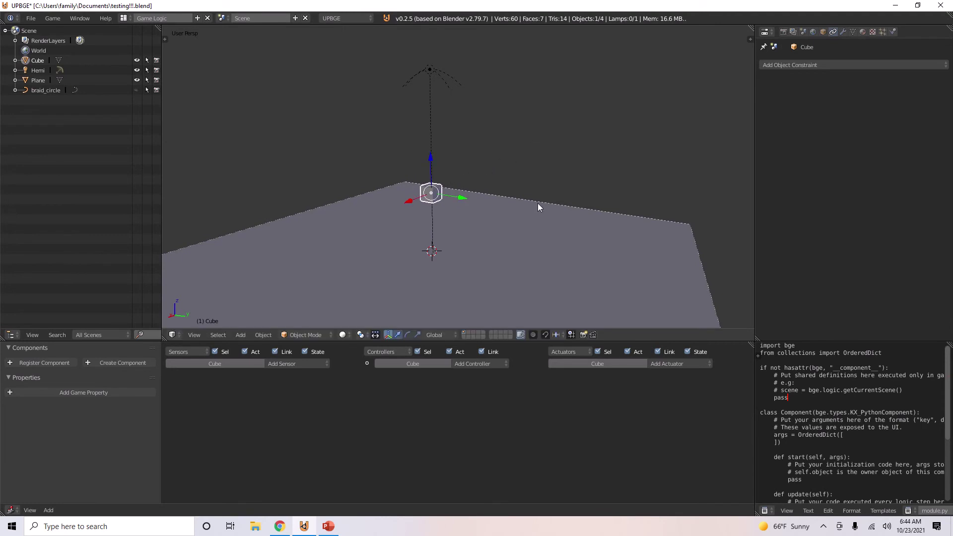
key("ctrl+a")
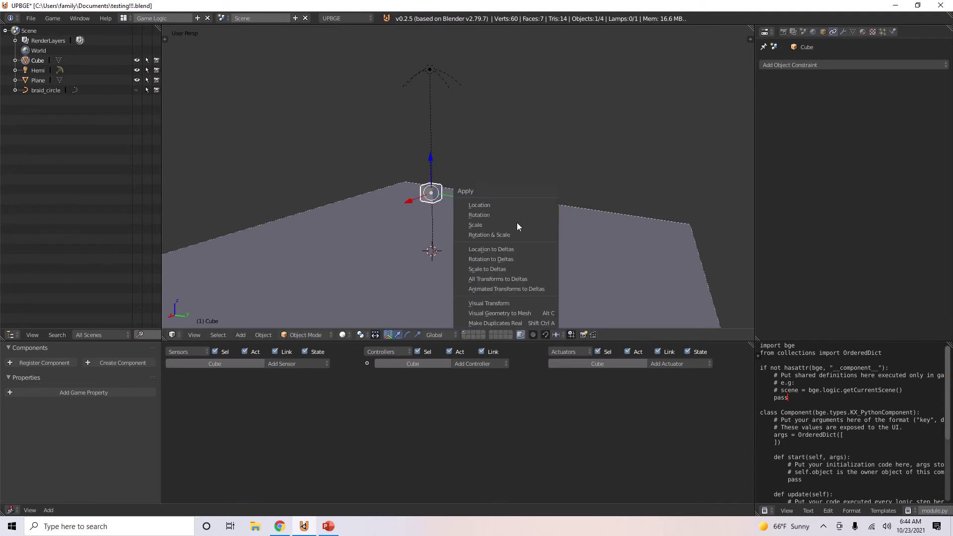
left_click(517, 223)
mouse_move(505, 209)
middle_mouse_down()
mouse_move(491, 205)
mouse_move(572, 221)
mouse_move(497, 223)
middle_mouse_up()
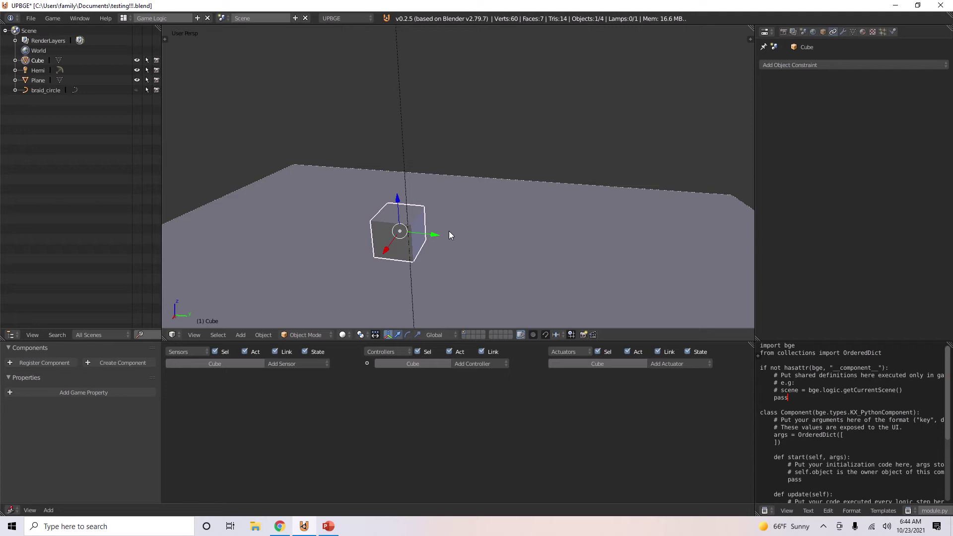
Duplicate the cube as Cube.001 and place it beside Cube along the Y axis.
key("shift+d")
key("y")
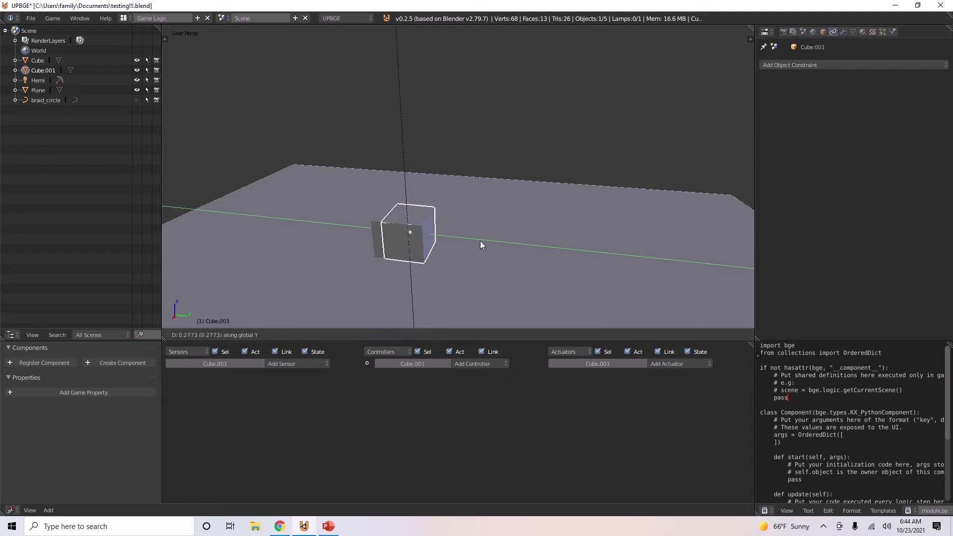
left_click(500, 244)
middle_click_drag(482, 249, 492, 235)
scroll(492, 241, "up", 4)
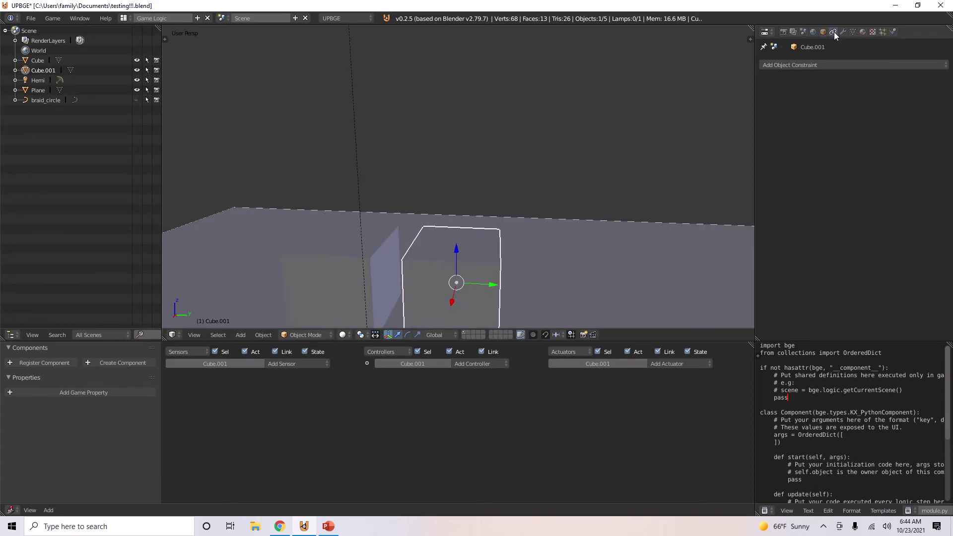
Add a Rigid Body Joint constraint to Cube.001 and start picking its target.
left_click(813, 64)
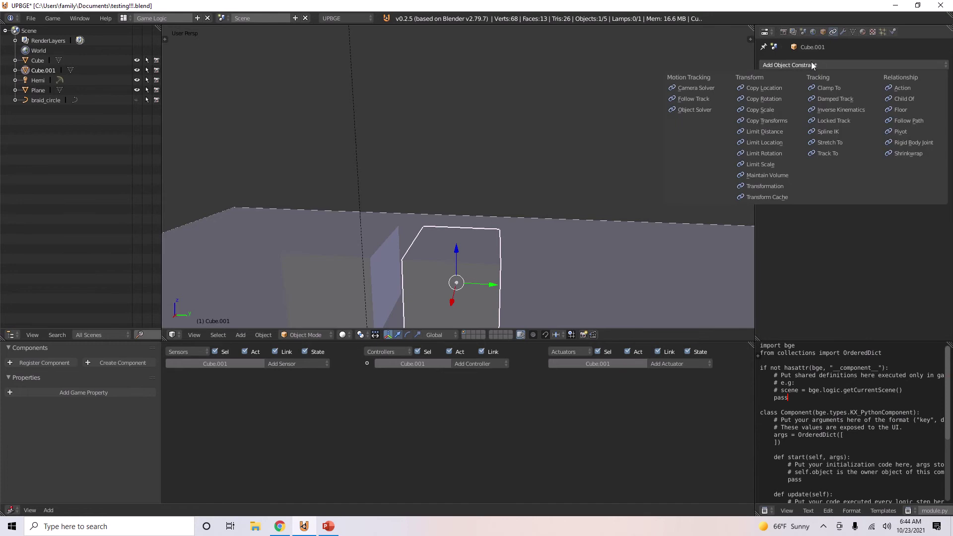
left_click(910, 142)
scroll(526, 160, "down", 2)
middle_click_drag(525, 160, 561, 130)
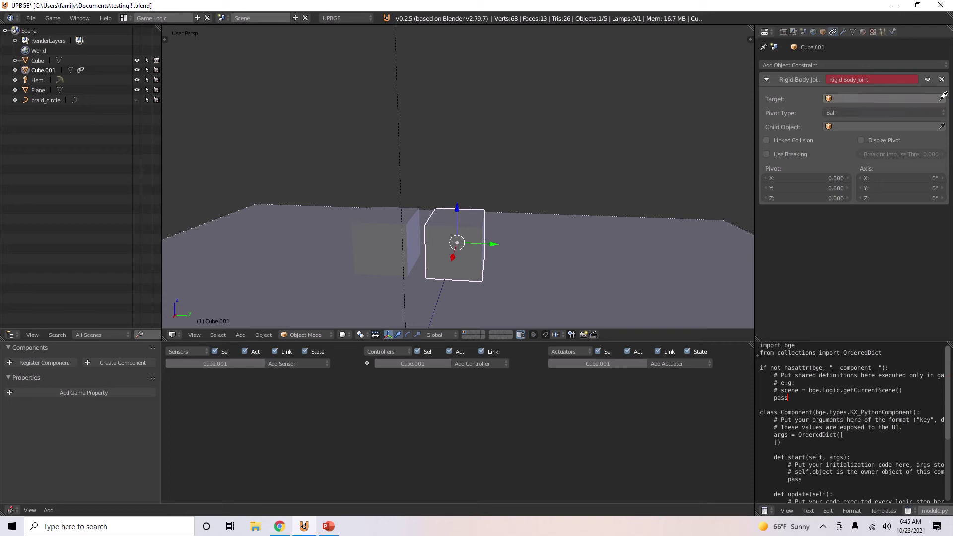
left_click(942, 98)
Target the joint at Cube, and make Cube a Rigid Body with Collision Bounds enabled.
left_click(383, 232)
right_click(383, 232)
left_click(893, 32)
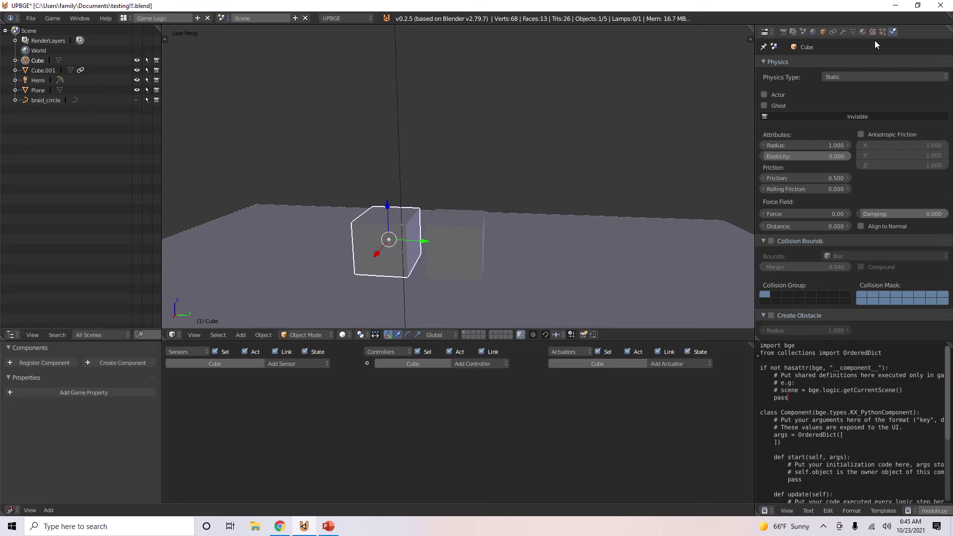
left_click(831, 78)
left_click(854, 121)
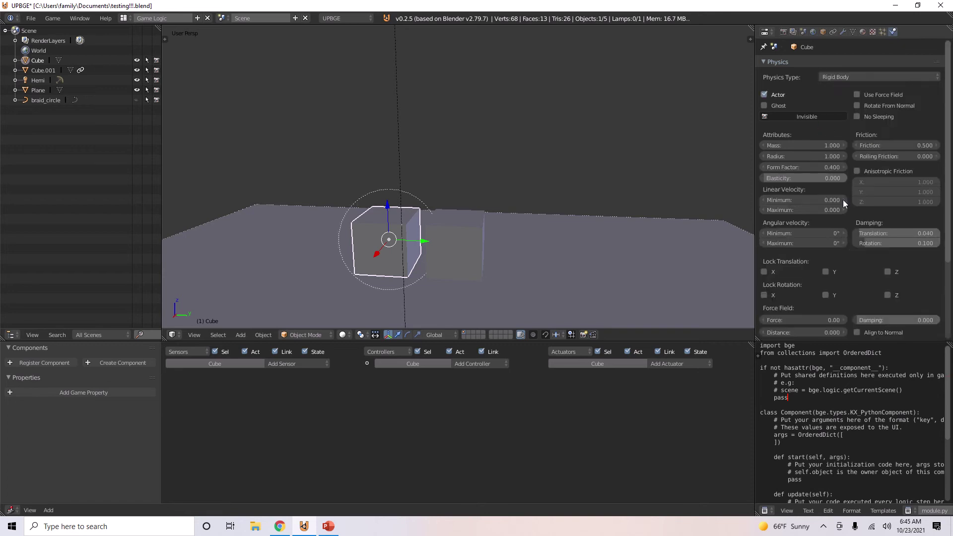
scroll(779, 251, "down", 5)
left_click(771, 243)
Set Cube.001's Physics Type to Rigid Body as well.
right_click(487, 245)
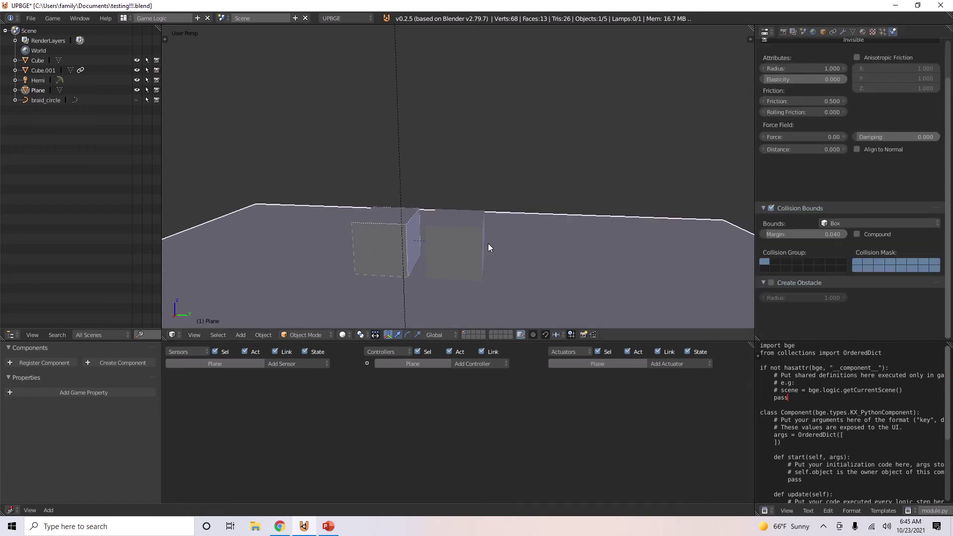
right_click(456, 244)
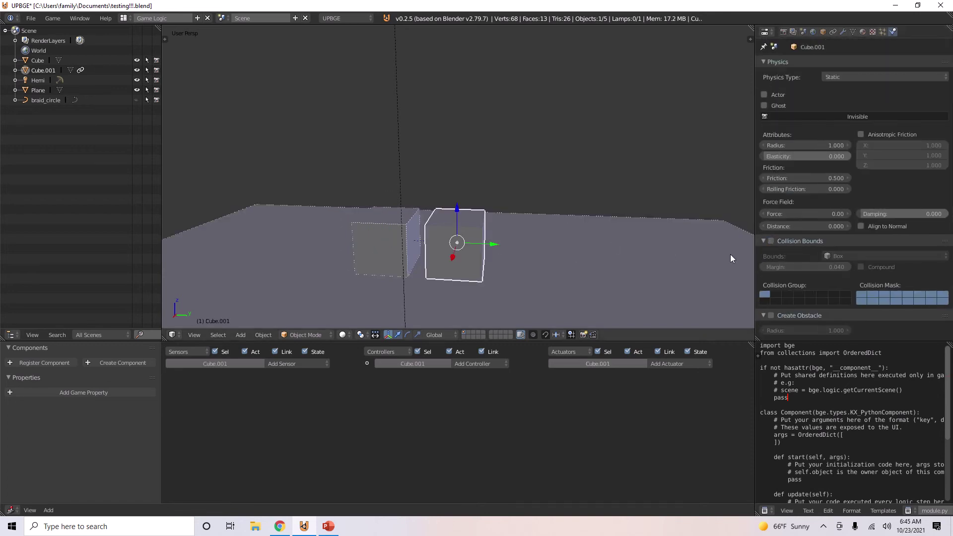
left_click(835, 76)
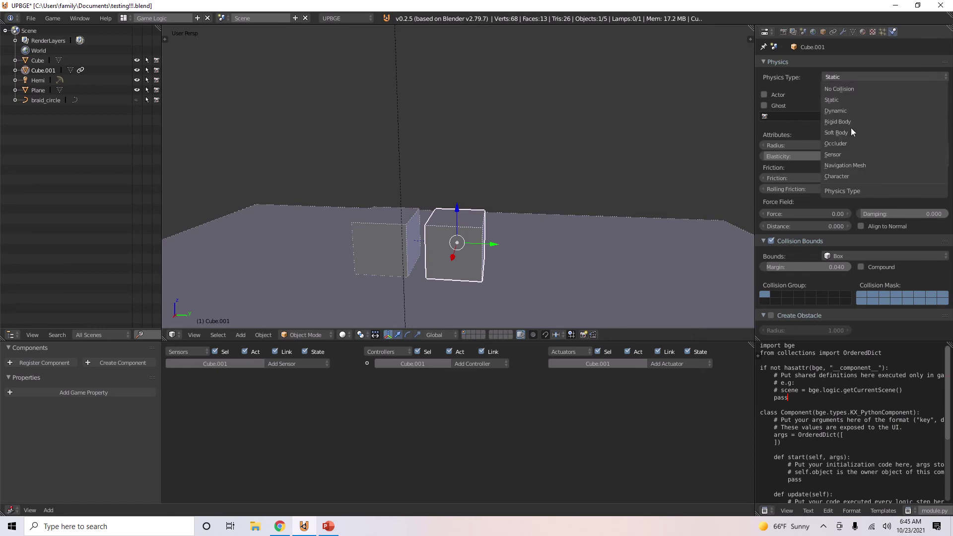
left_click(850, 121)
scroll(861, 241, "down", 3)
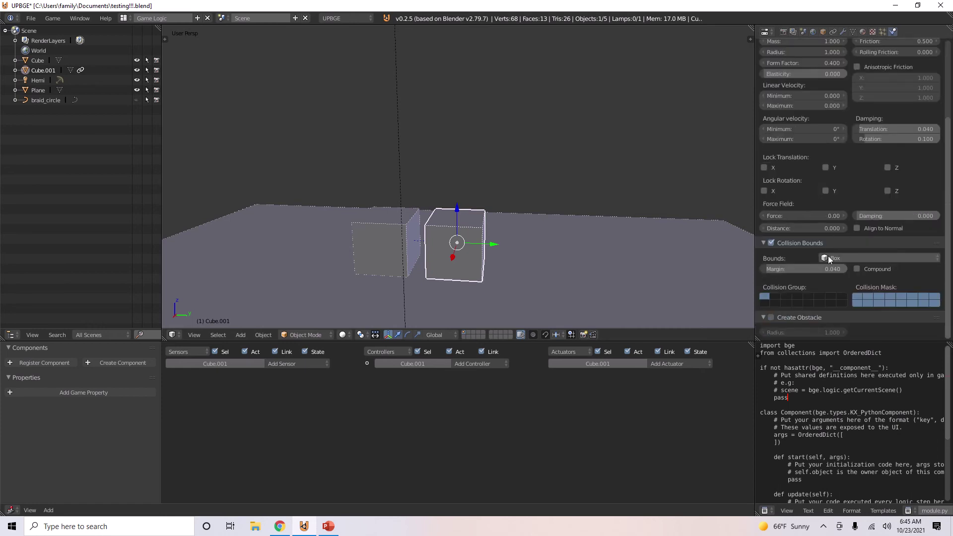
right_click(374, 231)
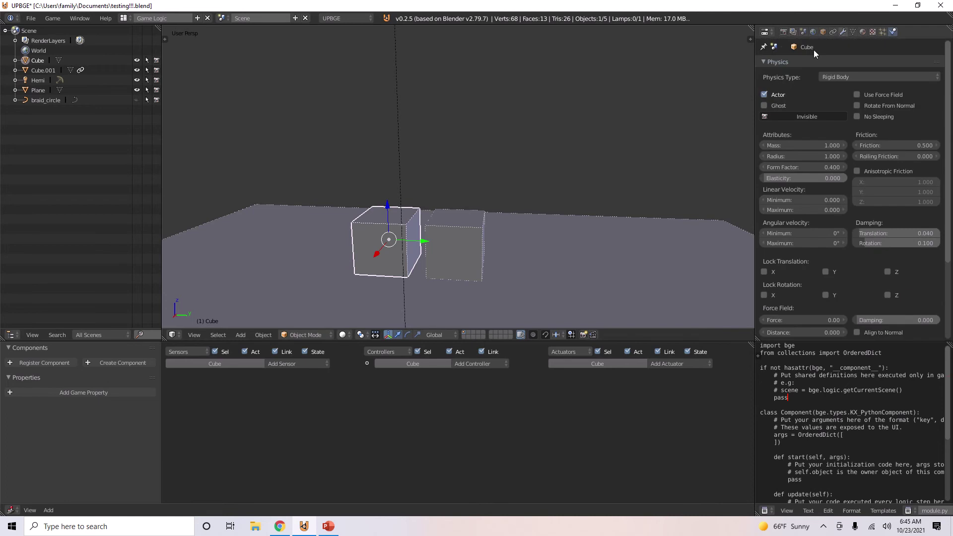
right_click(467, 234)
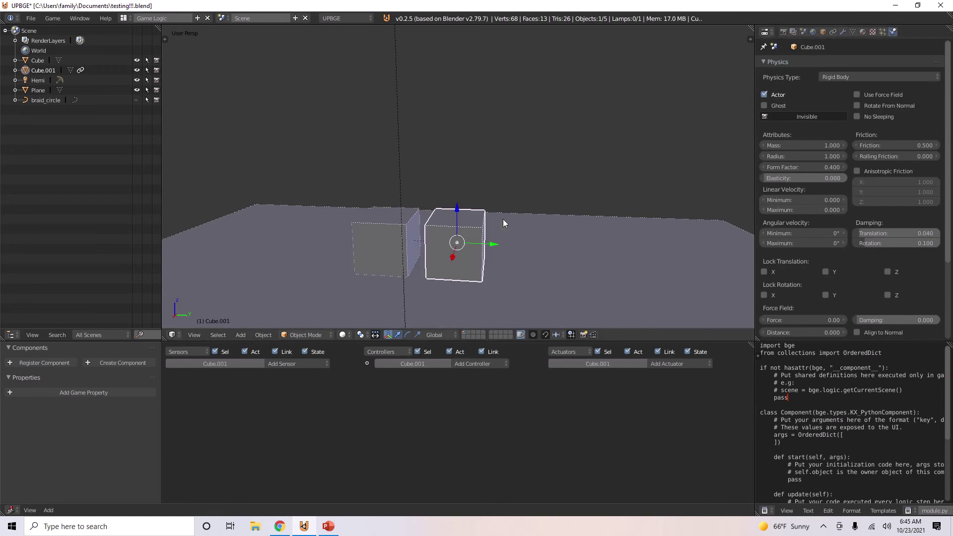
Display the Rigid Body Joint pivot on Cube.001 and offset Pivot Y to -0.700.
left_click(833, 31)
scroll(556, 175, "down", 4)
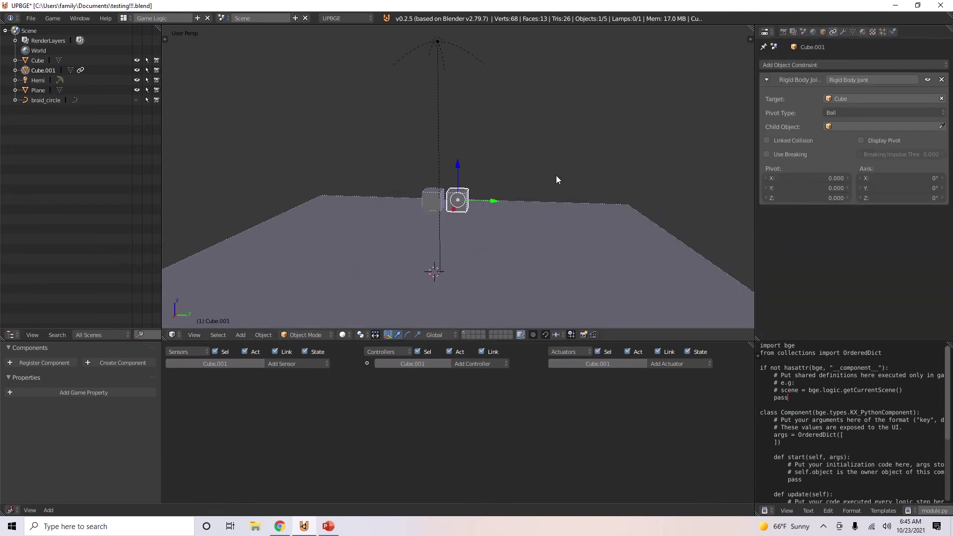
mouse_move(556, 174)
middle_mouse_down()
mouse_move(535, 189)
mouse_move(571, 169)
mouse_move(563, 180)
middle_mouse_up()
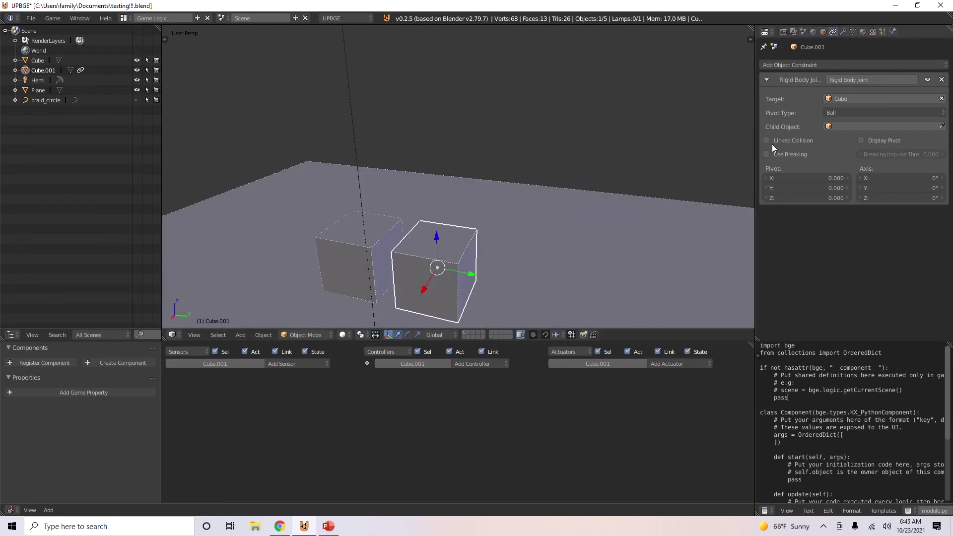
left_click(864, 142)
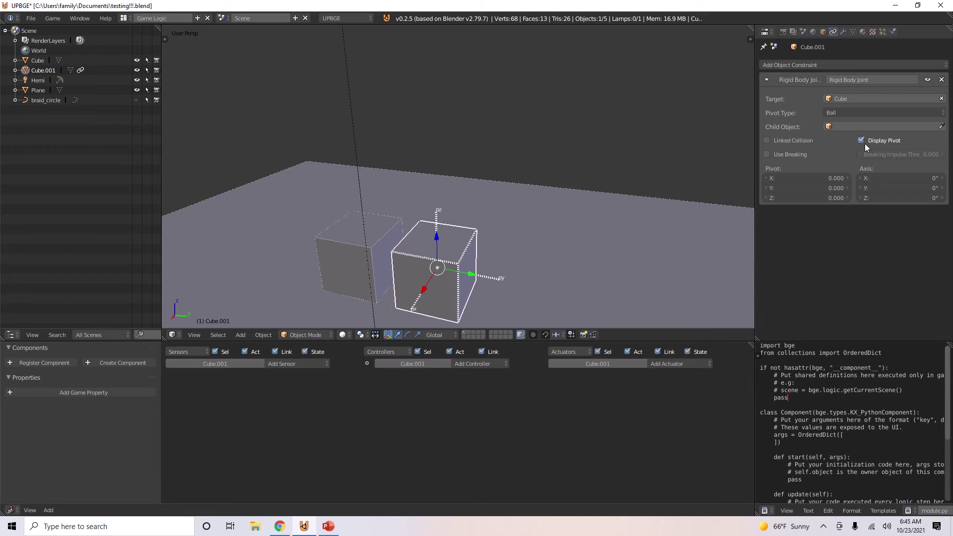
middle_click_drag(546, 233, 433, 244)
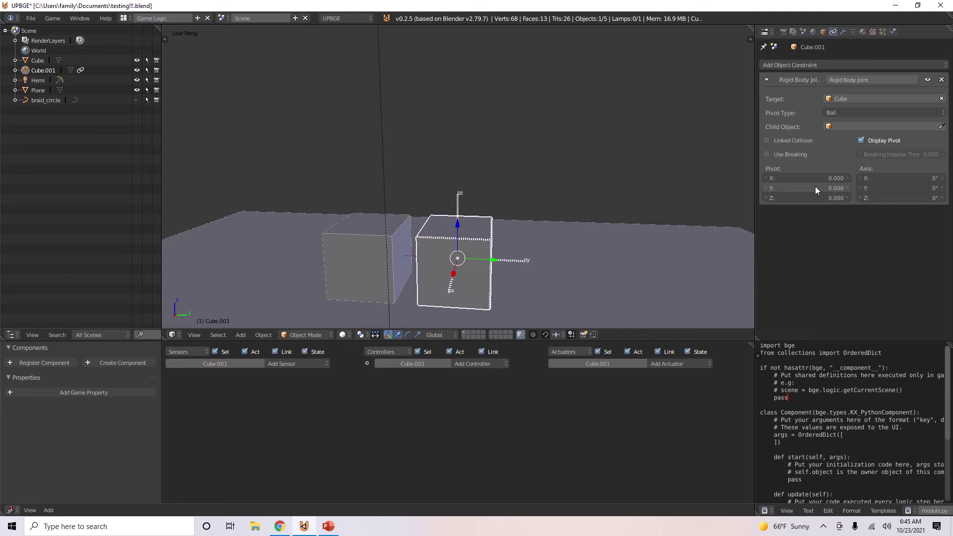
mouse_move(819, 178)
left_mouse_down()
mouse_move(834, 177)
mouse_move(815, 188)
mouse_move(839, 188)
mouse_move(789, 188)
left_mouse_up()
key("ctrl+z")
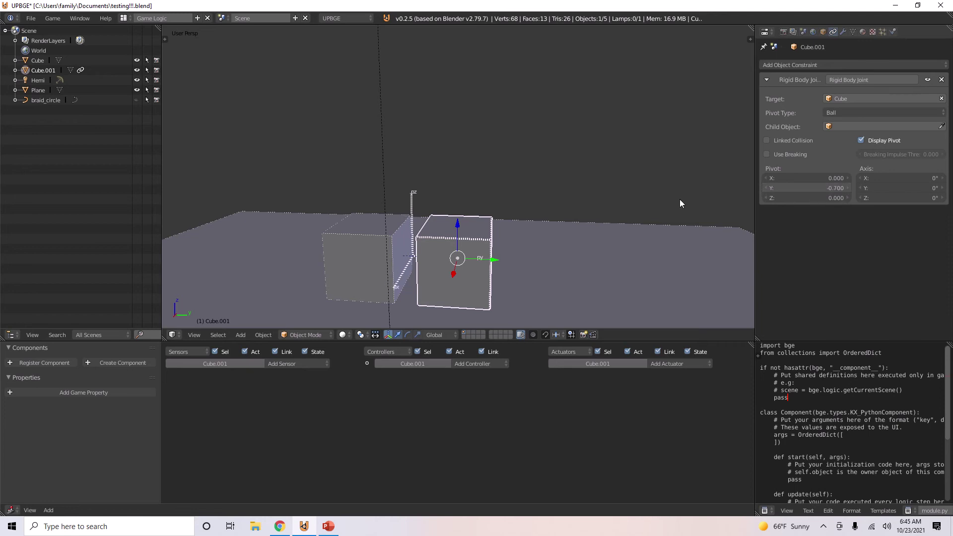
scroll(579, 221, "down", 5)
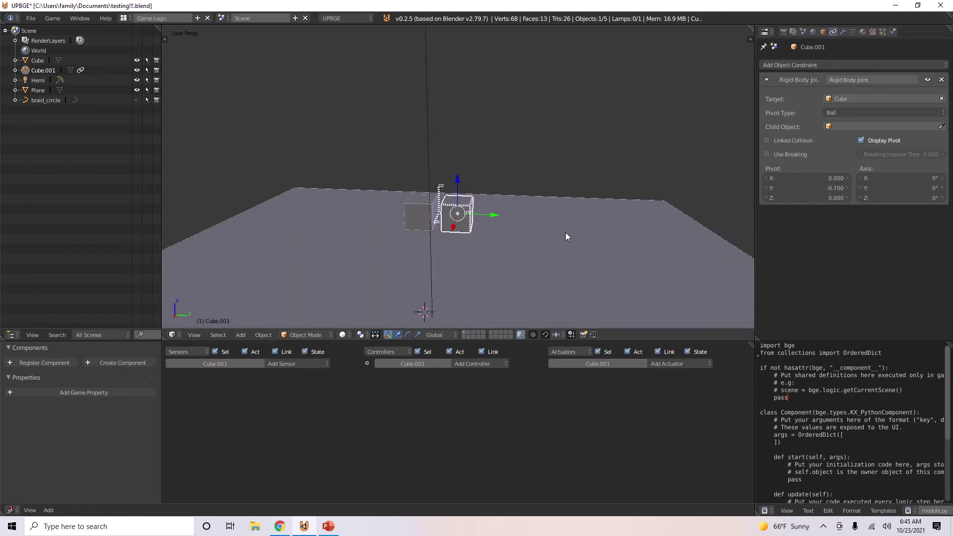
Test-run the game from the camera view, then move Cube.001 level beside Cube.
key("KP_0")
key("p")
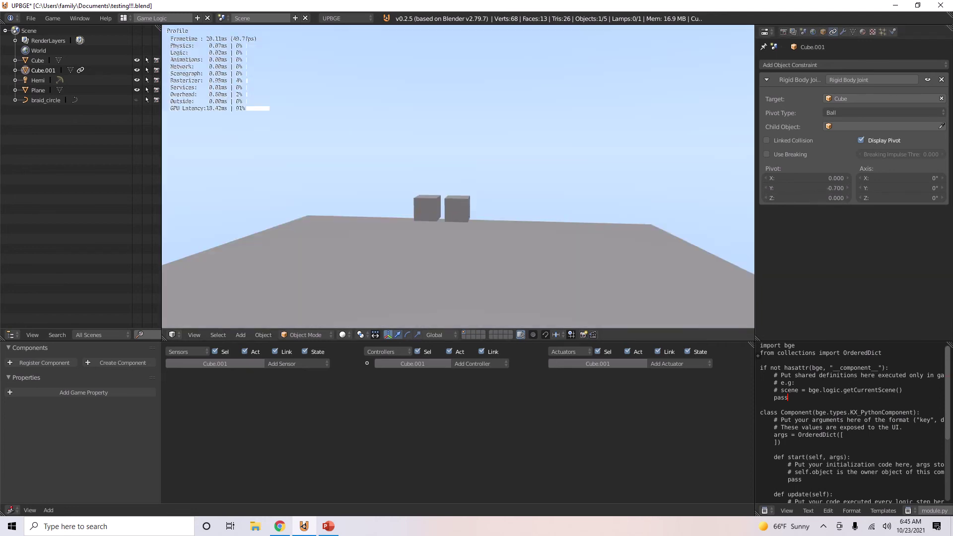
key("Escape")
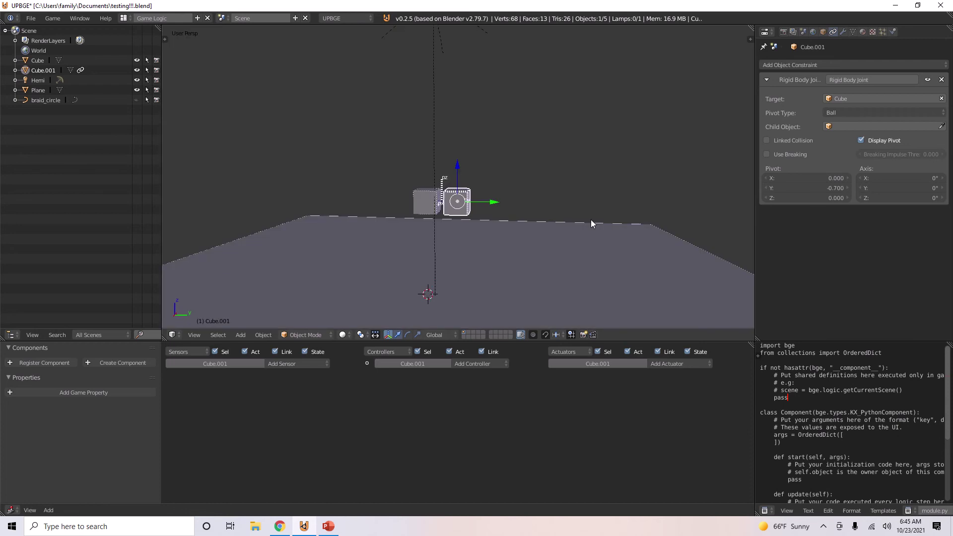
mouse_move(460, 174)
left_mouse_down()
mouse_move(457, 129)
mouse_move(458, 164)
left_mouse_up()
key("ctrl+z")
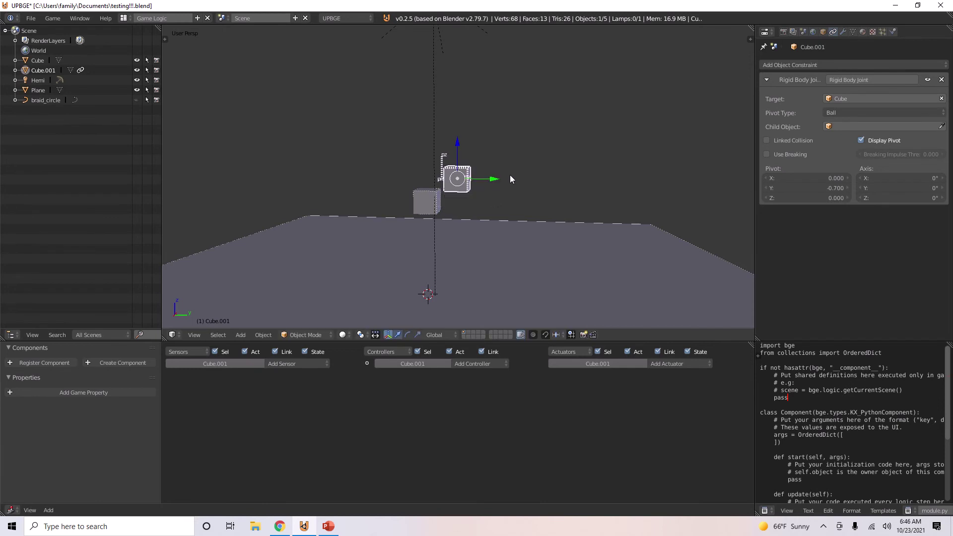
key("ctrl+shift+z")
middle_click_drag(472, 194, 419, 209)
right_click(420, 209, "shift")
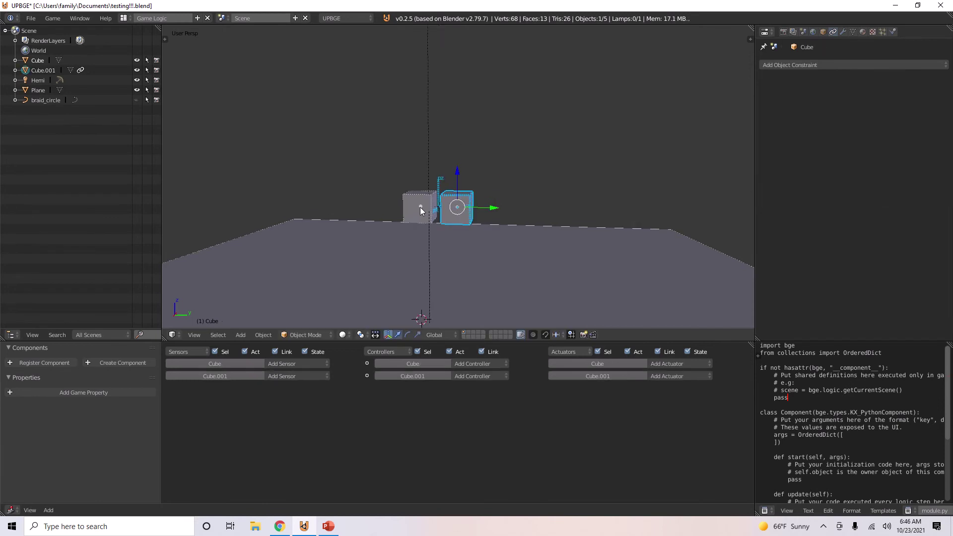
right_click(418, 203, "shift")
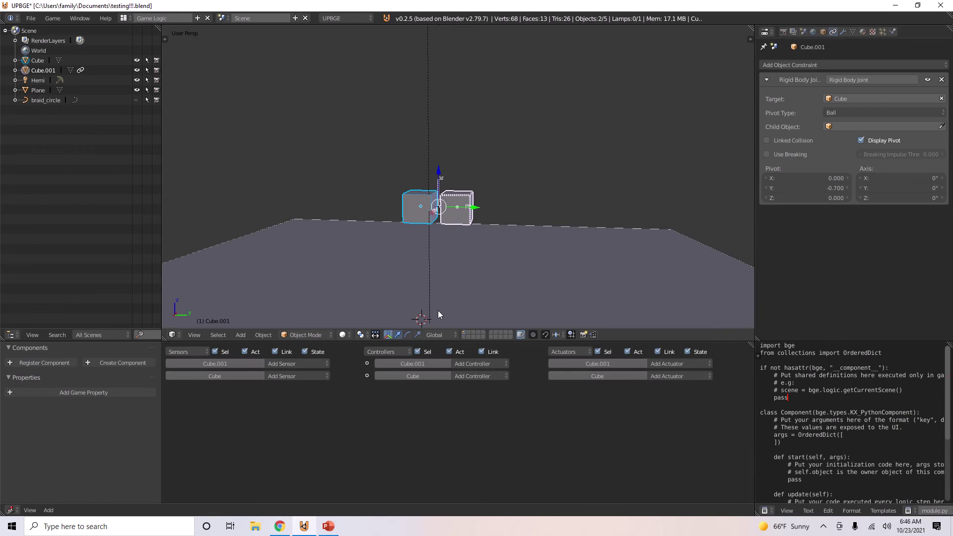
left_click(407, 334)
left_click_drag(445, 174, 508, 172)
left_click(517, 175)
key("ctrl+z")
key("ctrl+z")
key("ctrl+z")
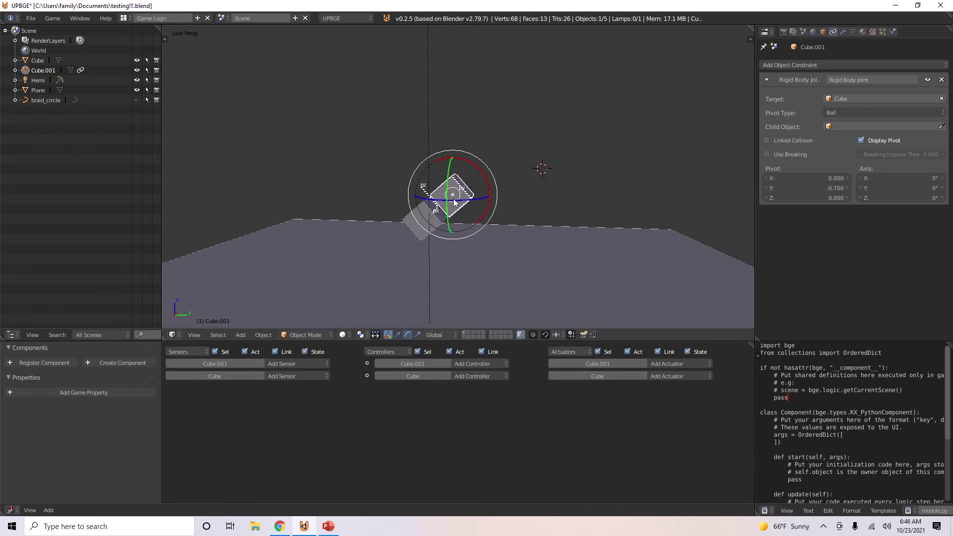
scroll(546, 207, "down", 2)
key("p")
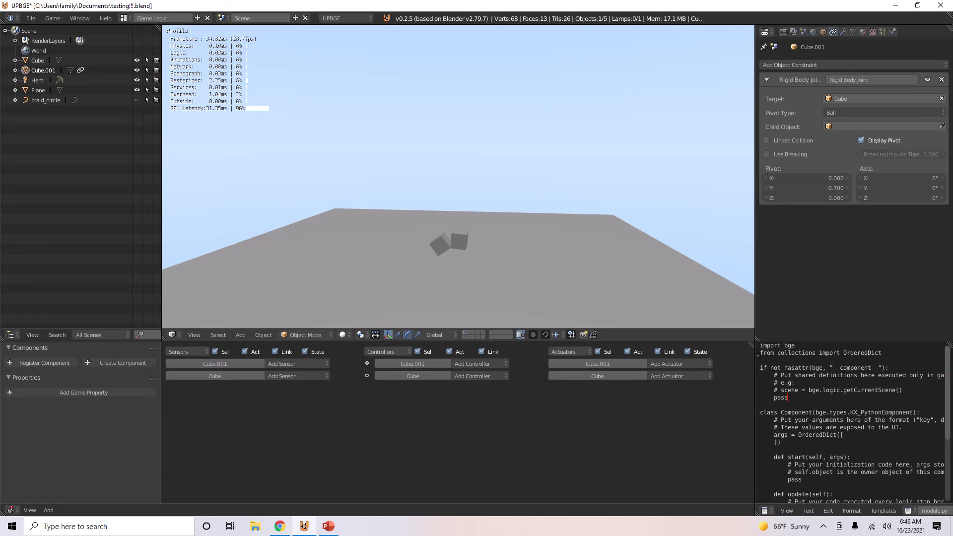
key("Escape")
middle_click_drag(498, 219, 480, 207)
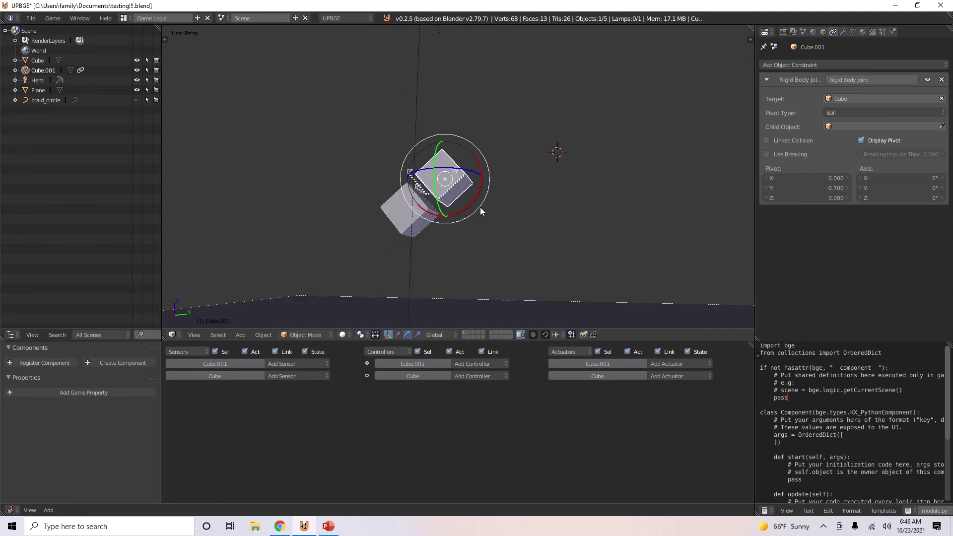
key("p")
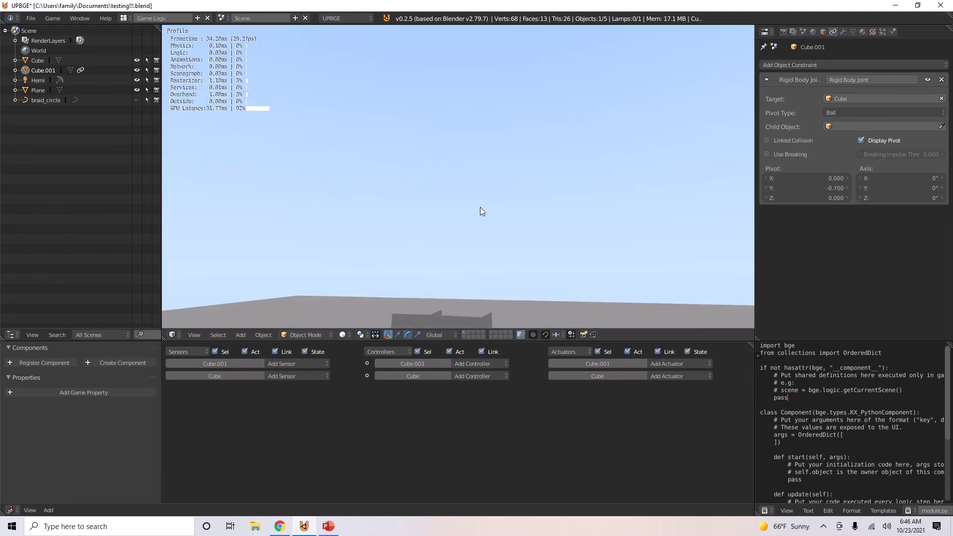
key("Escape")
middle_click_drag(449, 240, 427, 242)
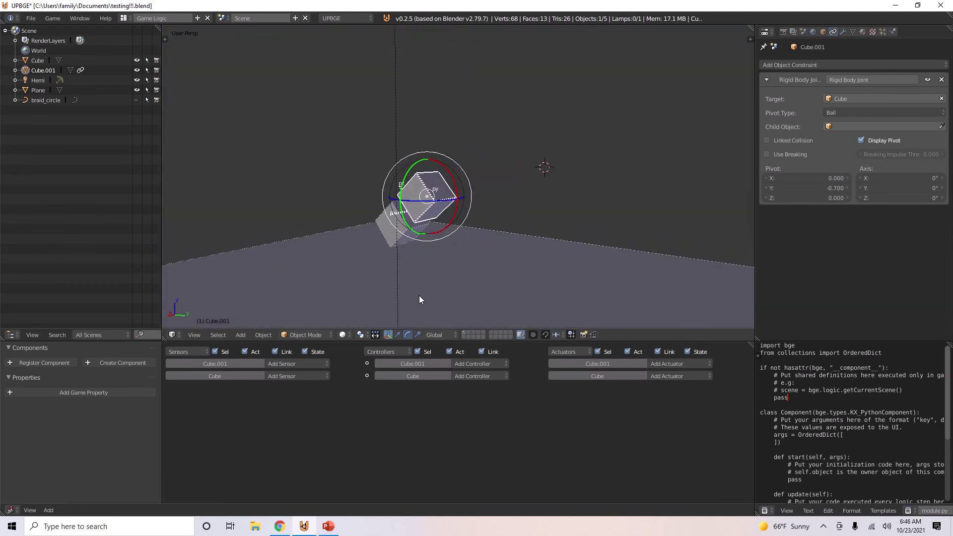
Add a third cube, Cube.002, to the scene.
key("shift+a")
mouse_move(419, 296)
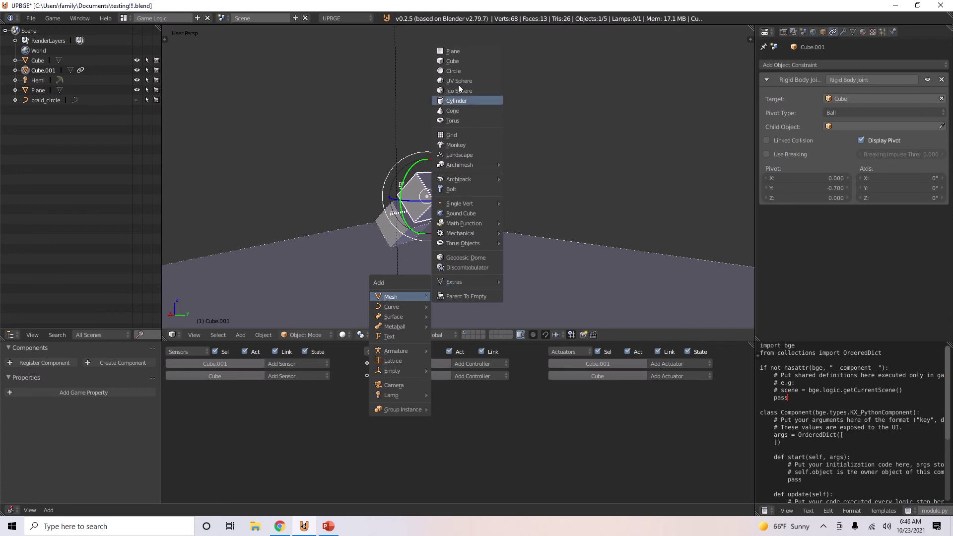
left_click(458, 61)
middle_click_drag(465, 221, 519, 215)
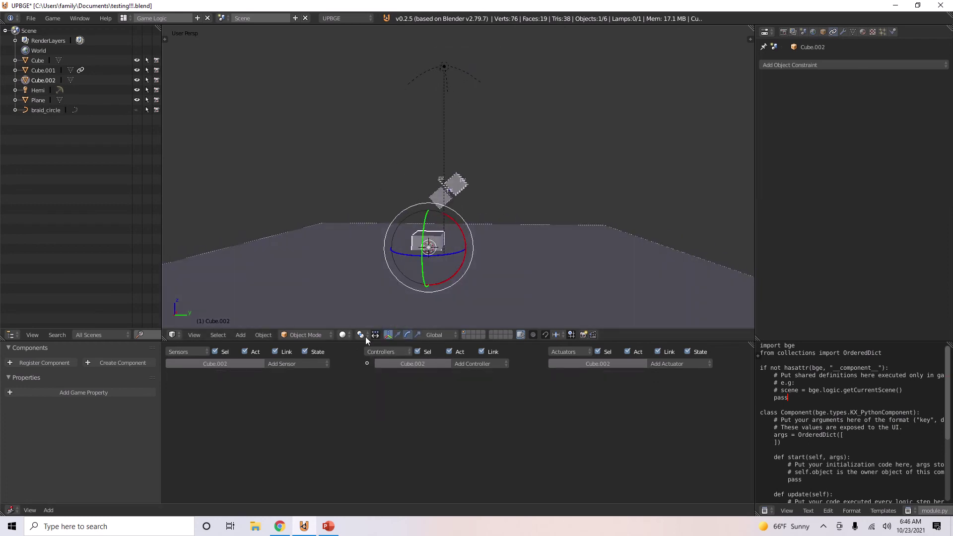
Move Cube.002 onto the plane below the jointed pair and test-run the game.
left_click(400, 336)
mouse_move(434, 216)
left_mouse_down()
mouse_move(430, 193)
mouse_move(430, 201)
left_mouse_up()
middle_click_drag(430, 201, 443, 231)
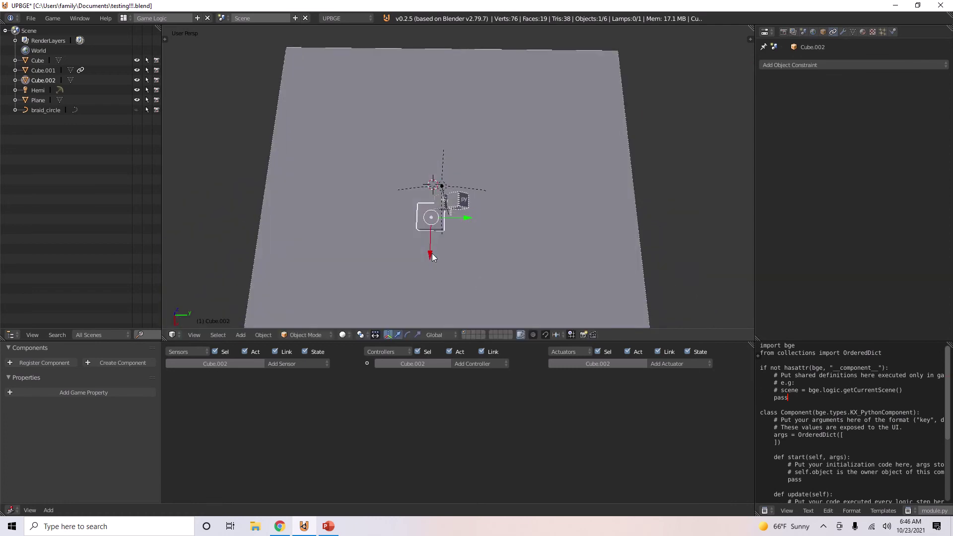
left_click_drag(433, 257, 436, 245)
left_click_drag(473, 208, 485, 218)
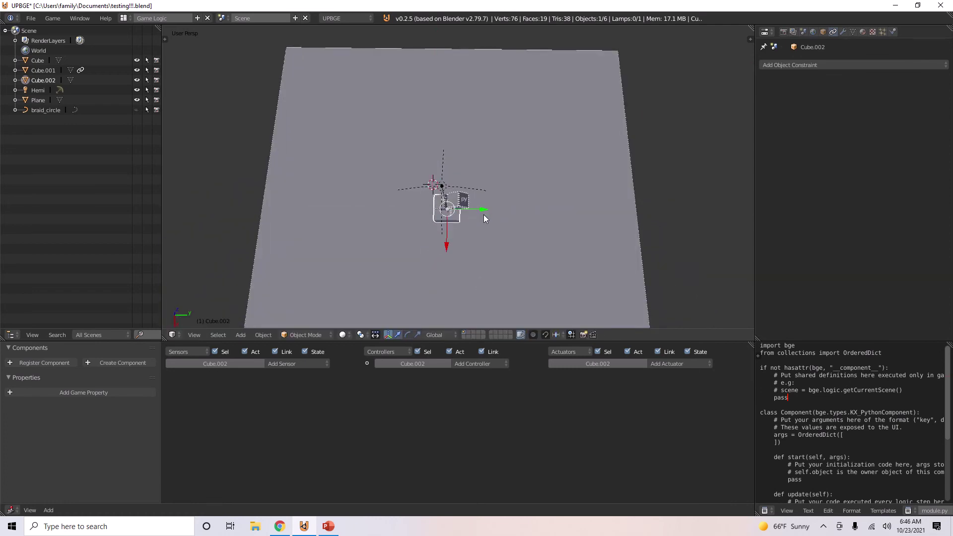
mouse_move(485, 219)
middle_mouse_down()
mouse_move(479, 199)
mouse_move(479, 210)
mouse_move(498, 218)
middle_mouse_up()
key("p")
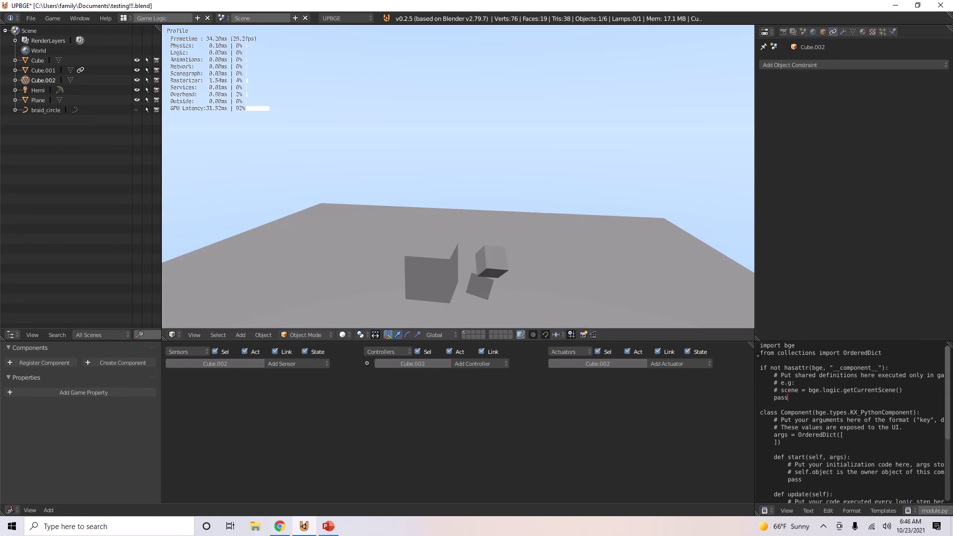
key("Escape")
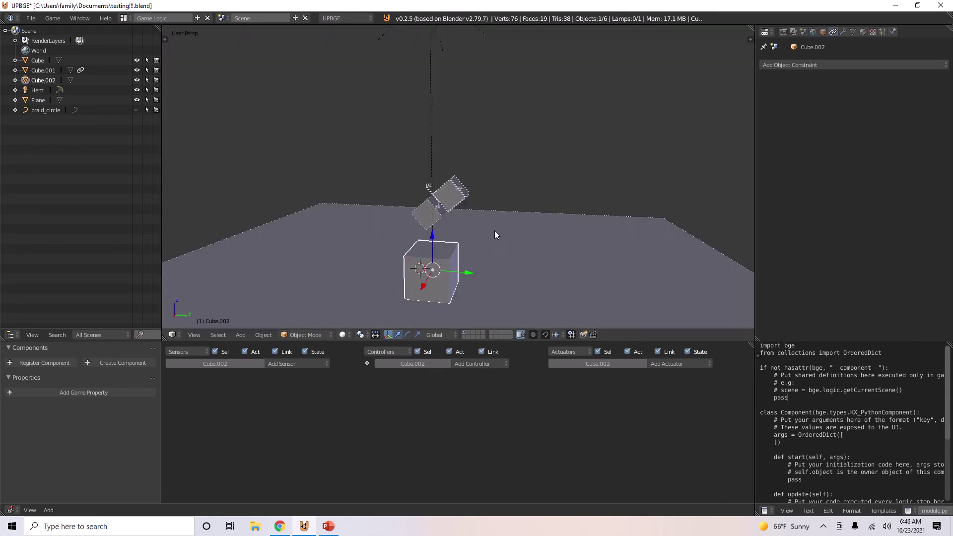
Enable Use Breaking on Cube.001's Ball joint and test-run with threshold 1.
right_click(460, 202)
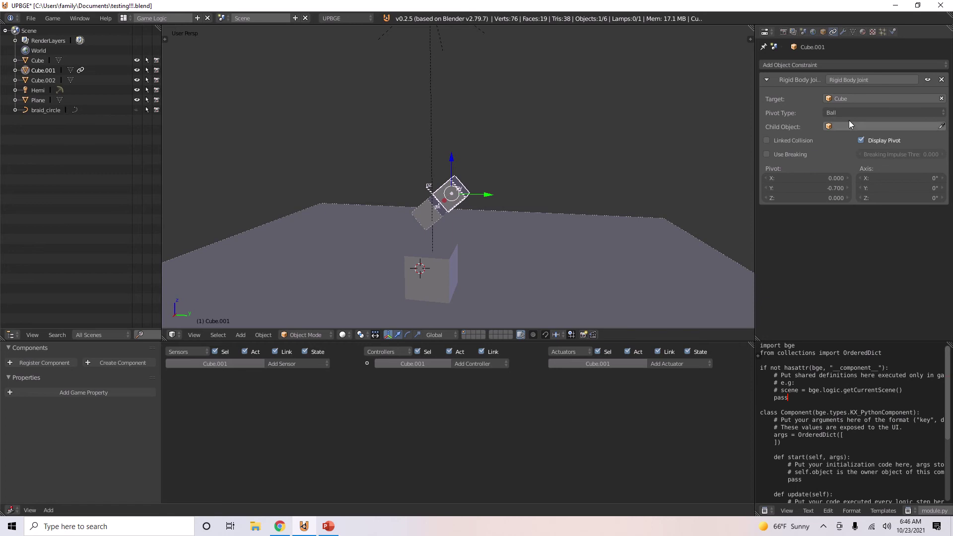
left_click(856, 110)
left_click(856, 110)
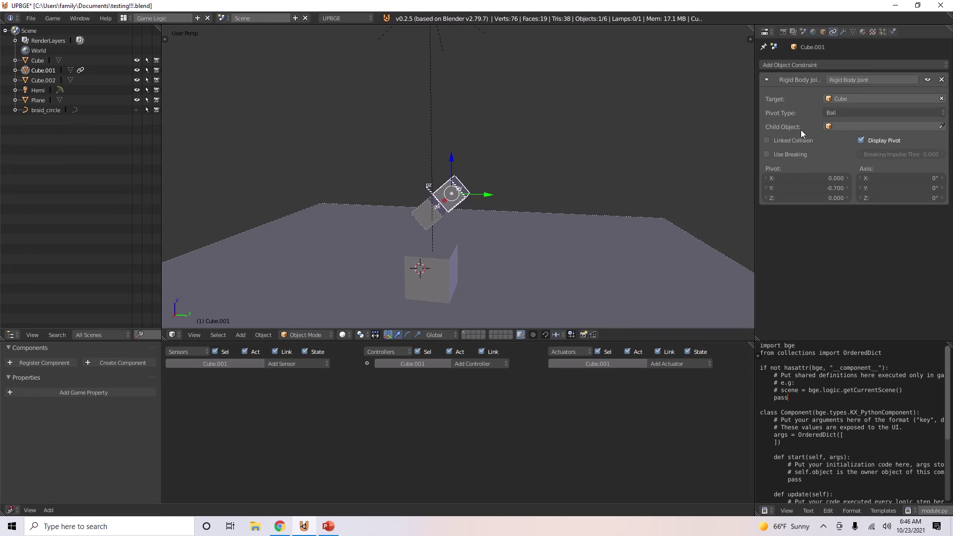
left_click(767, 154)
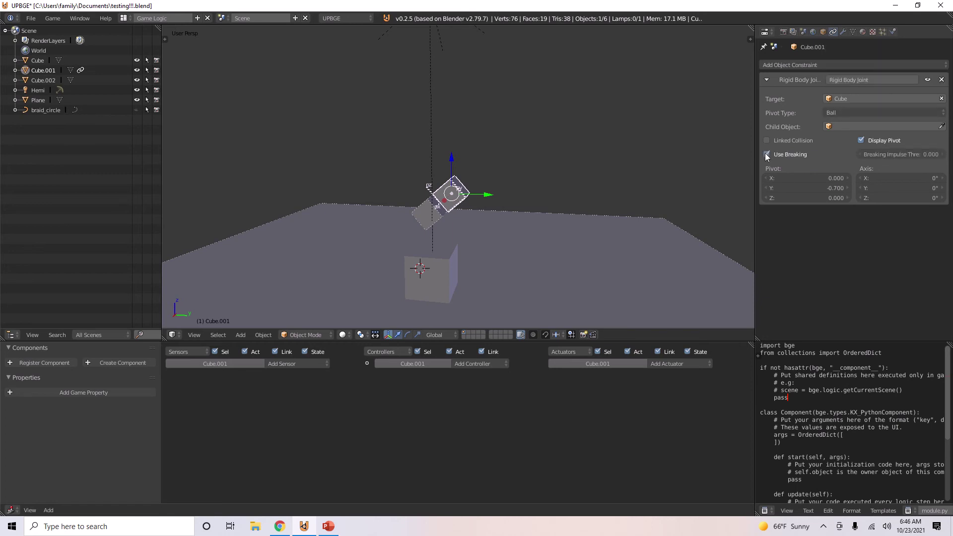
left_click(895, 152)
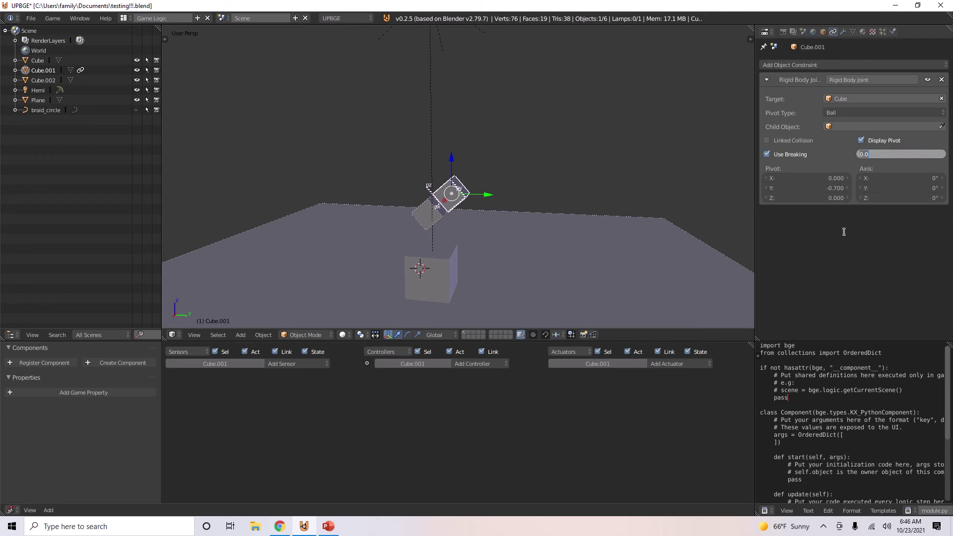
key("Escape")
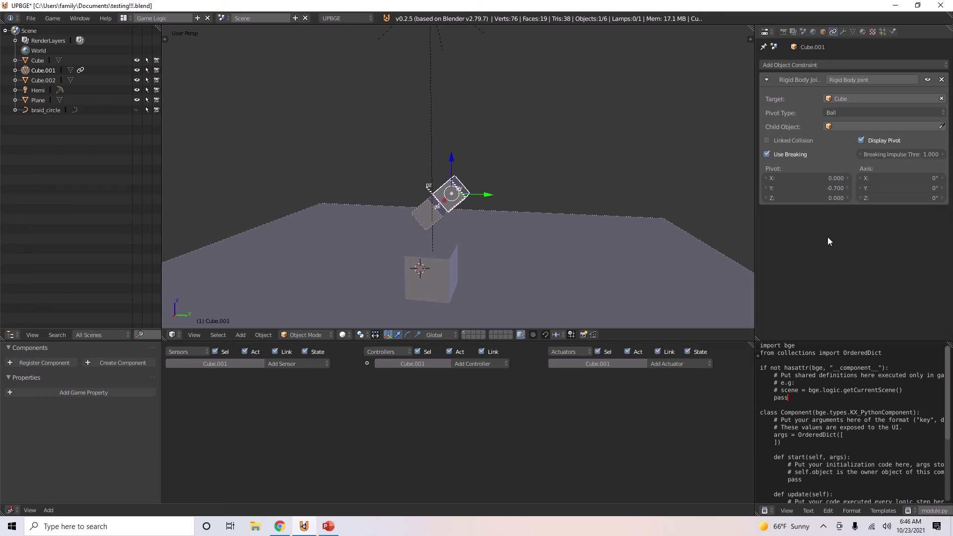
key("p")
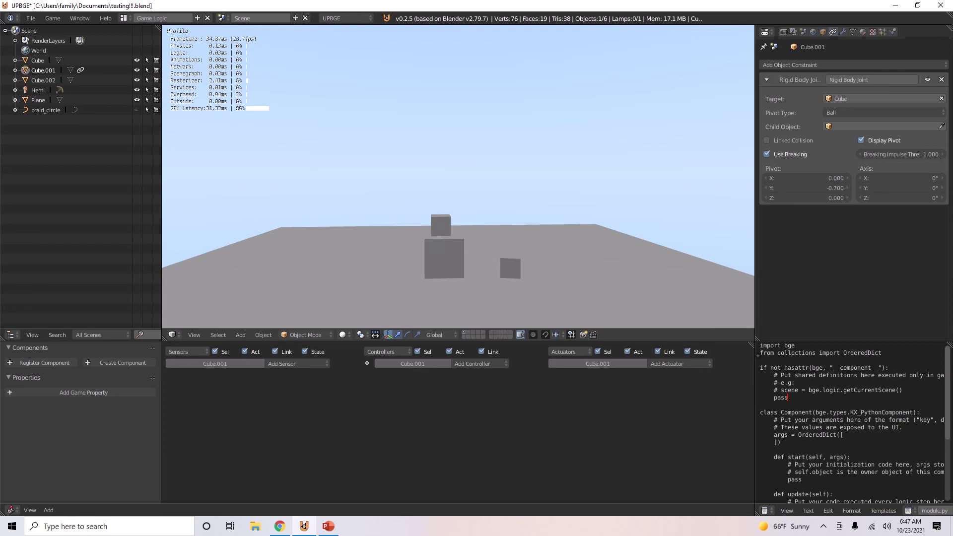
key("Escape")
Raise the Breaking Impulse Threshold to 10 and test-run the game.
left_click(888, 154)
type("10")
key("Return")
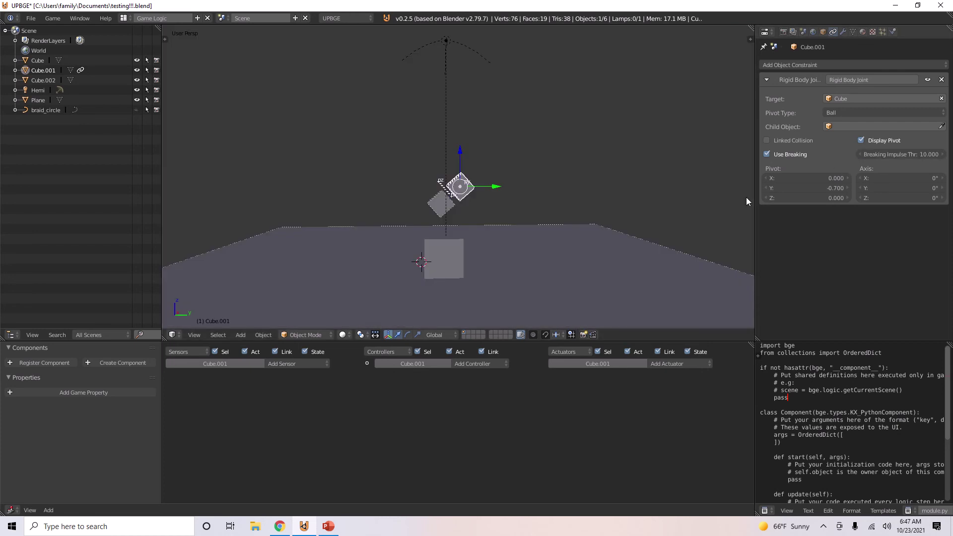
key("p")
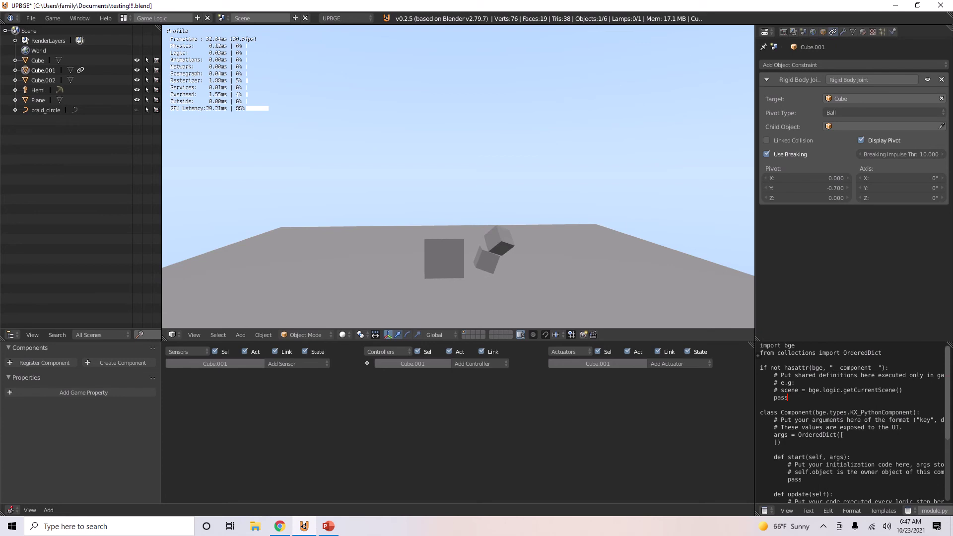
key("Escape")
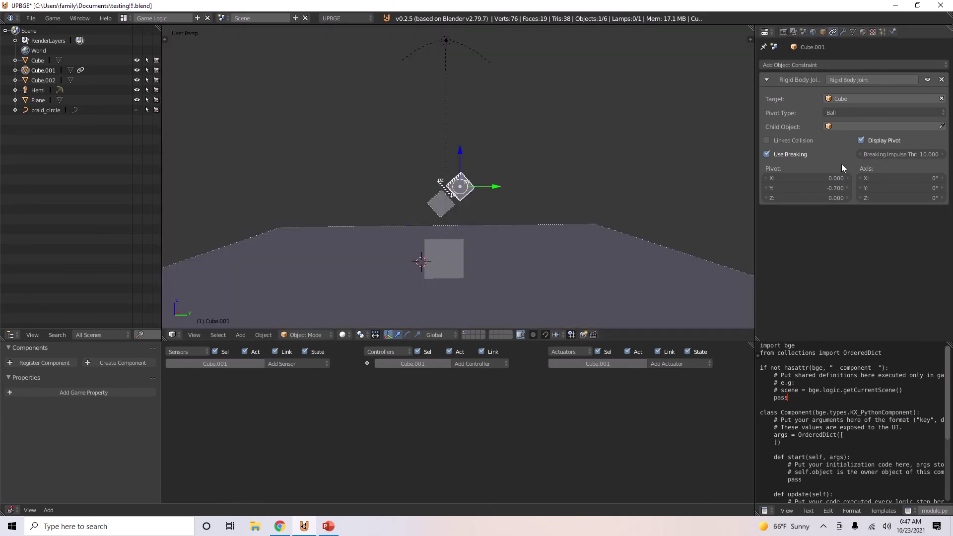
Lower the Breaking Impulse Threshold to 5 and test-run the game.
left_click(896, 154)
type("5")
key("Return")
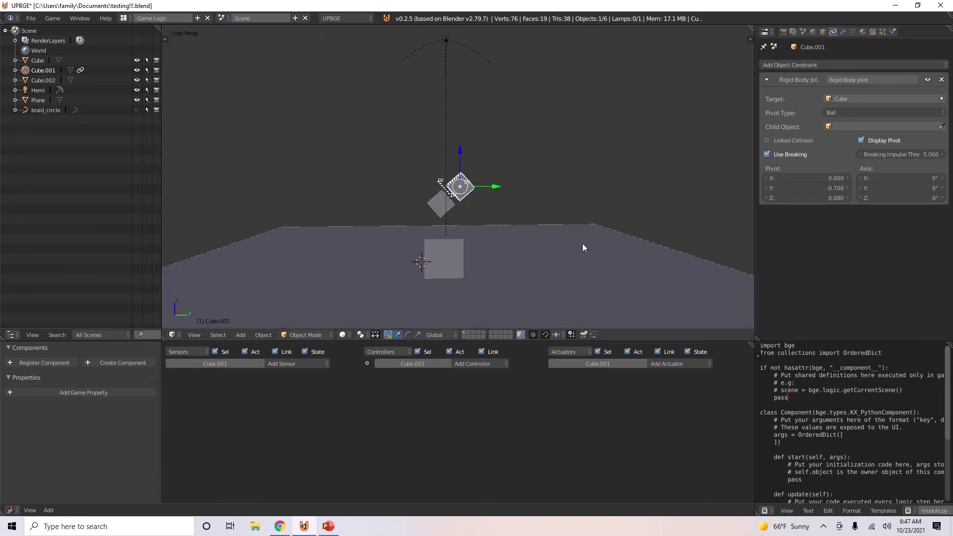
key("p")
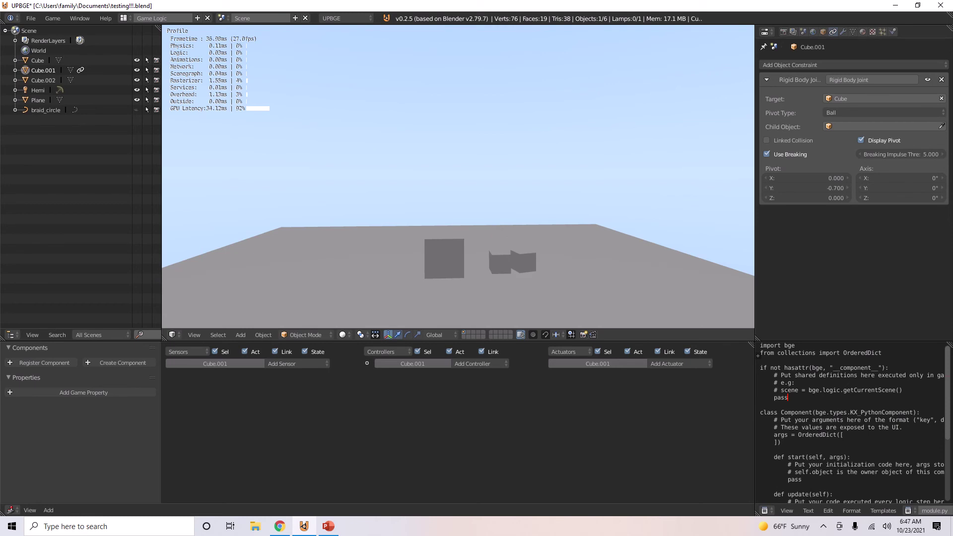
key("Escape")
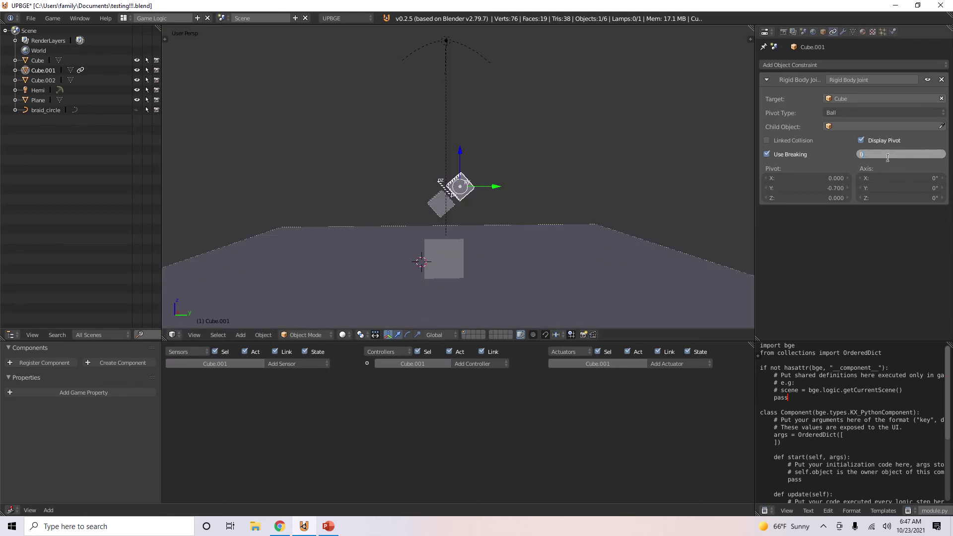
Turn off Use Breaking, toggle Linked Collision, and test-run the game.
left_click(767, 154)
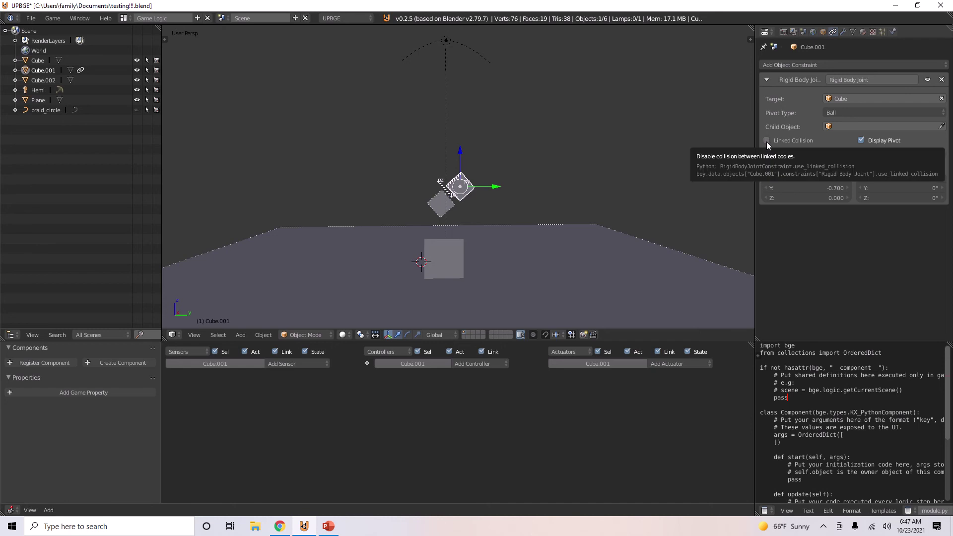
left_click(767, 141)
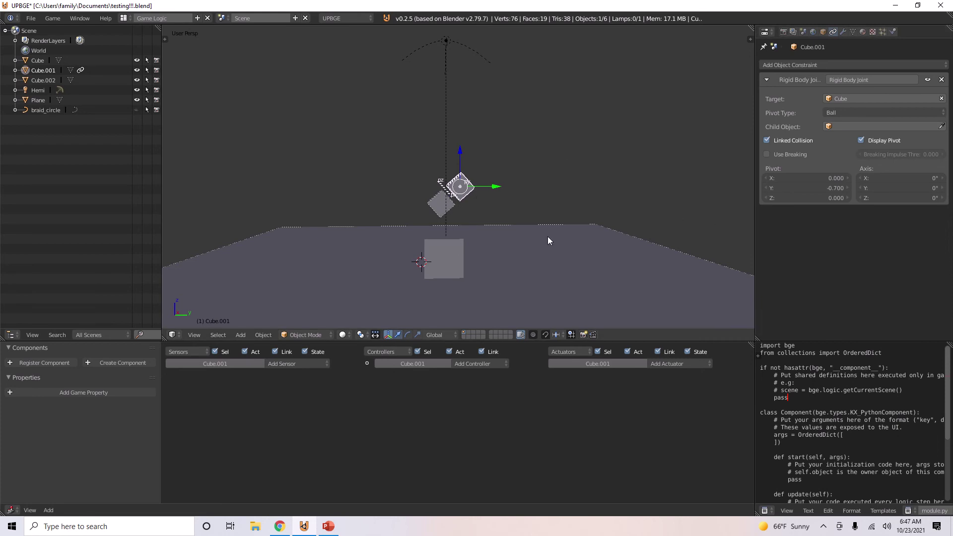
key("p")
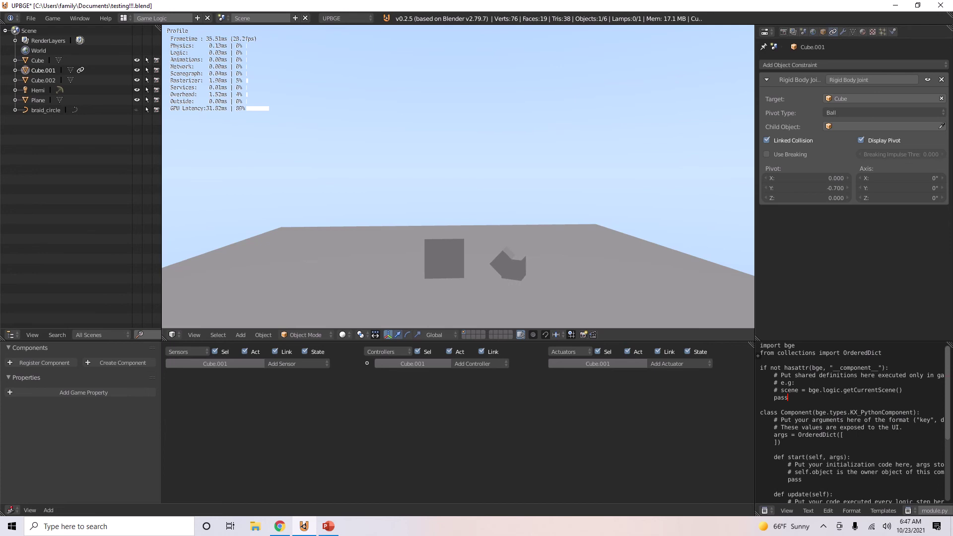
key("Escape")
Turn Linked Collision off on the joint and test-run again.
left_click(767, 140)
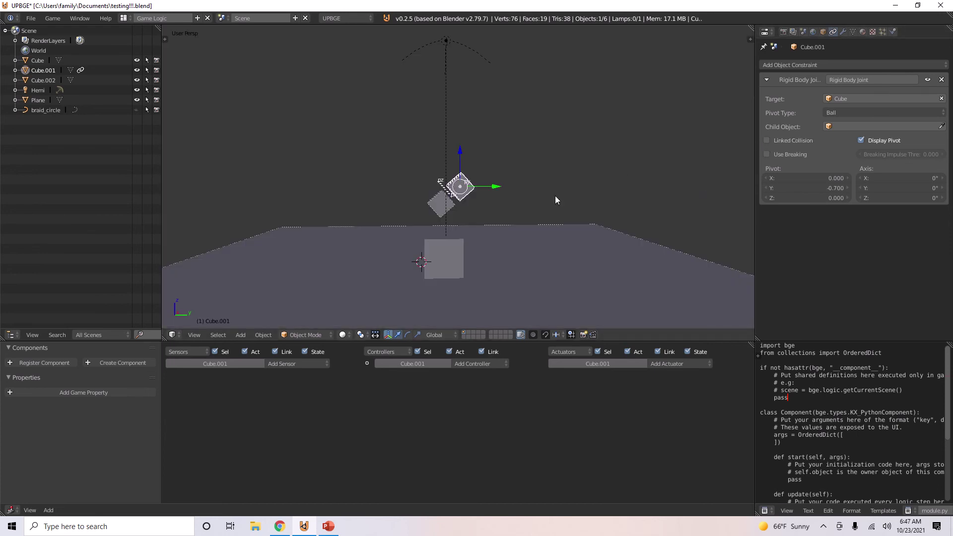
key("p")
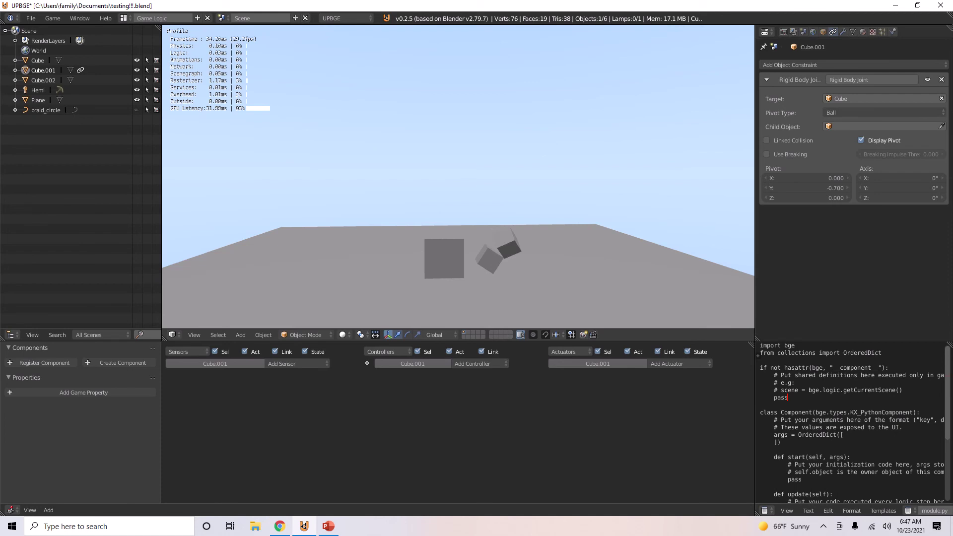
key("Escape")
Change the joint's Pivot Type to Hinge and test-run the game.
left_click(841, 112)
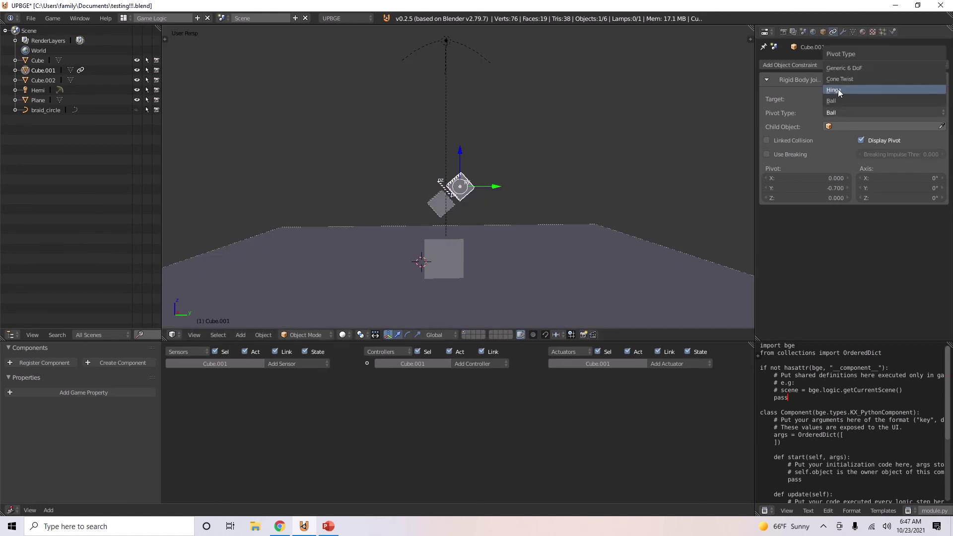
left_click(835, 90)
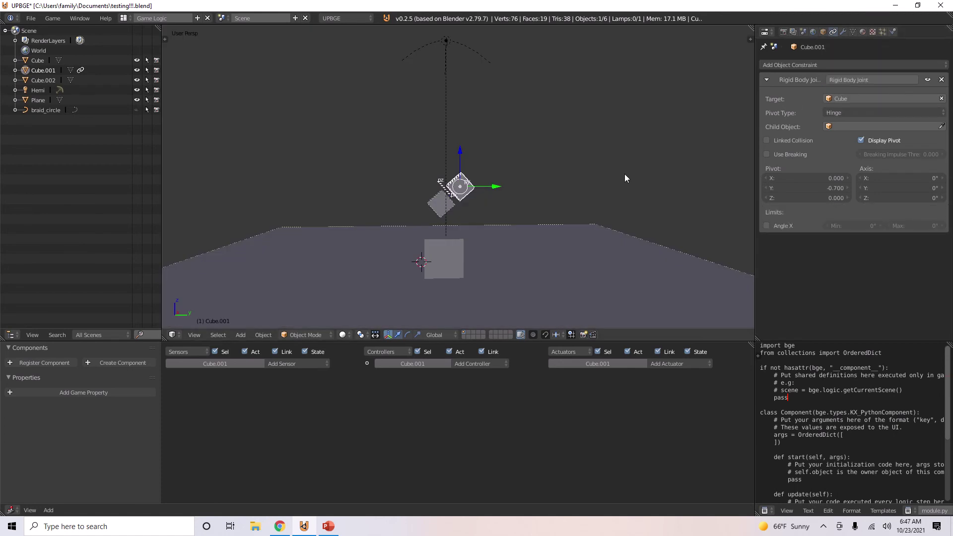
key("p")
middle_click_drag(568, 208, 642, 206)
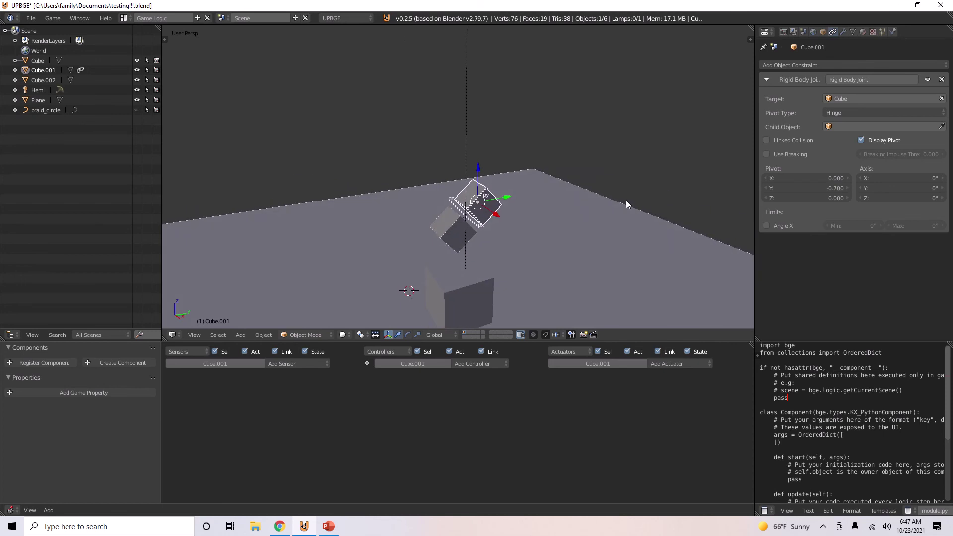
key("p")
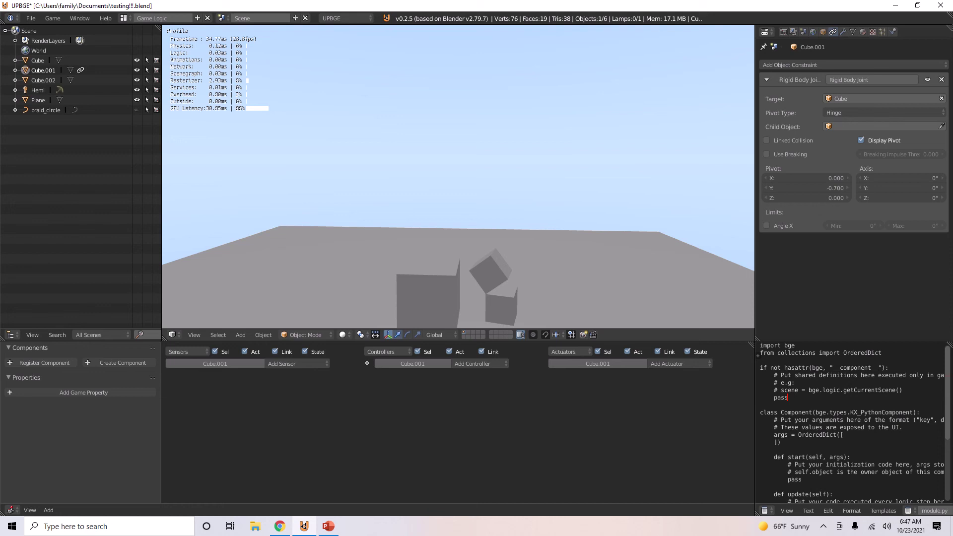
key("Escape")
Test an Angle X limit of 45° to 90° on the hinge, then disable it.
left_click(768, 225)
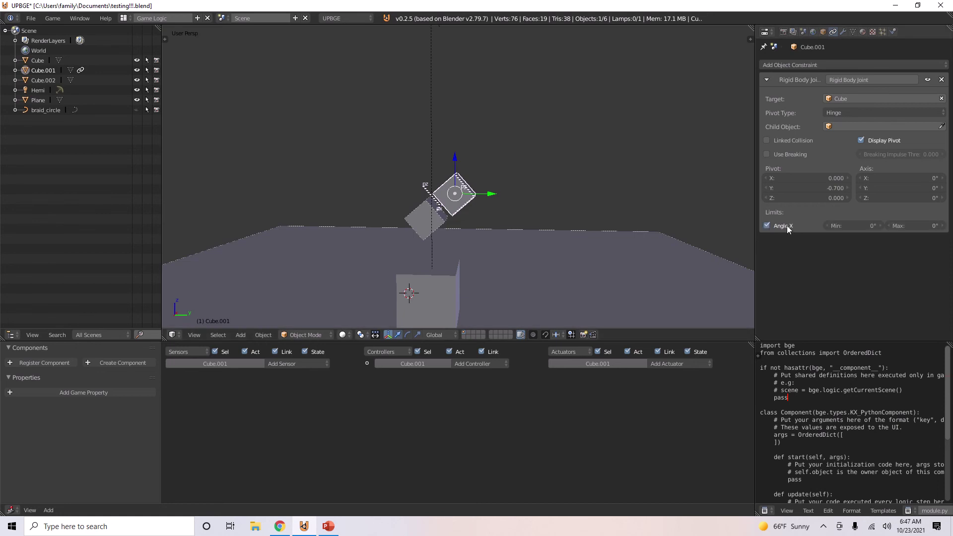
scroll(564, 200, "down", 2)
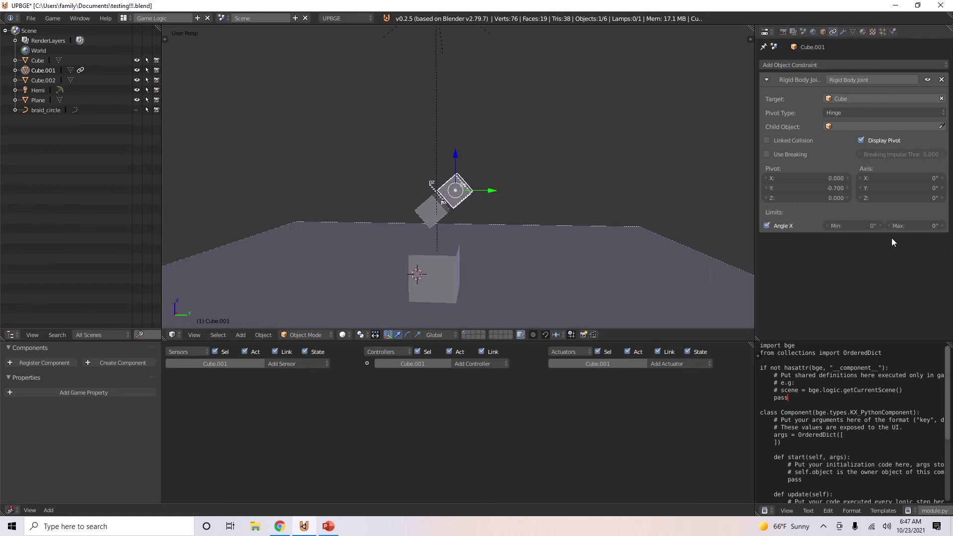
left_click(854, 226)
type("45")
left_click(916, 226)
type("90")
key("Return")
key("p")
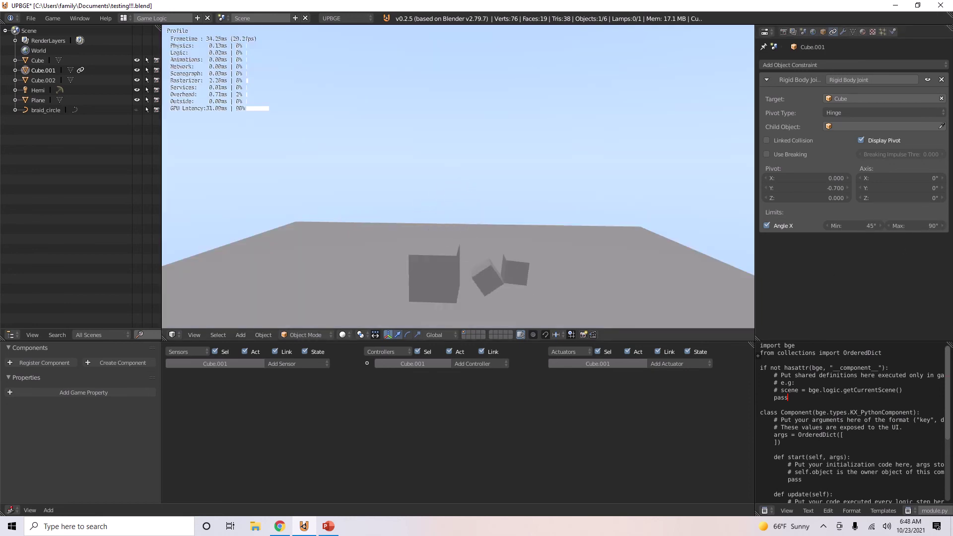
key("Escape")
left_click(766, 225)
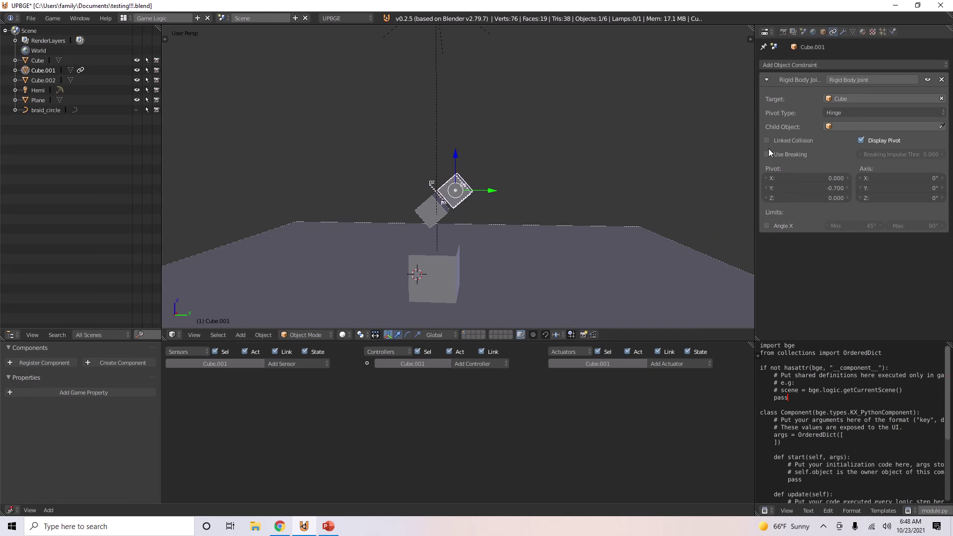
Change the joint's Pivot Type to Cone Twist and test-run the game.
left_click(853, 112)
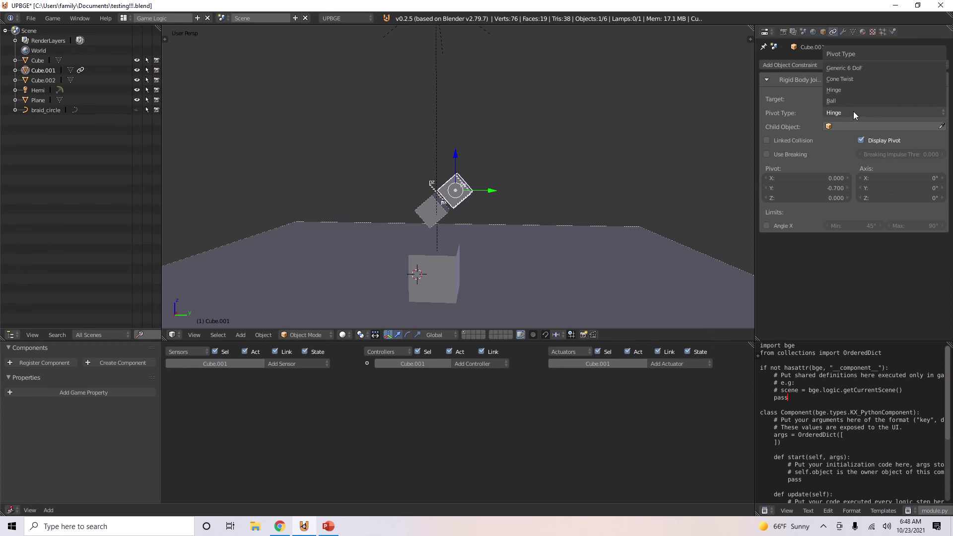
left_click(847, 80)
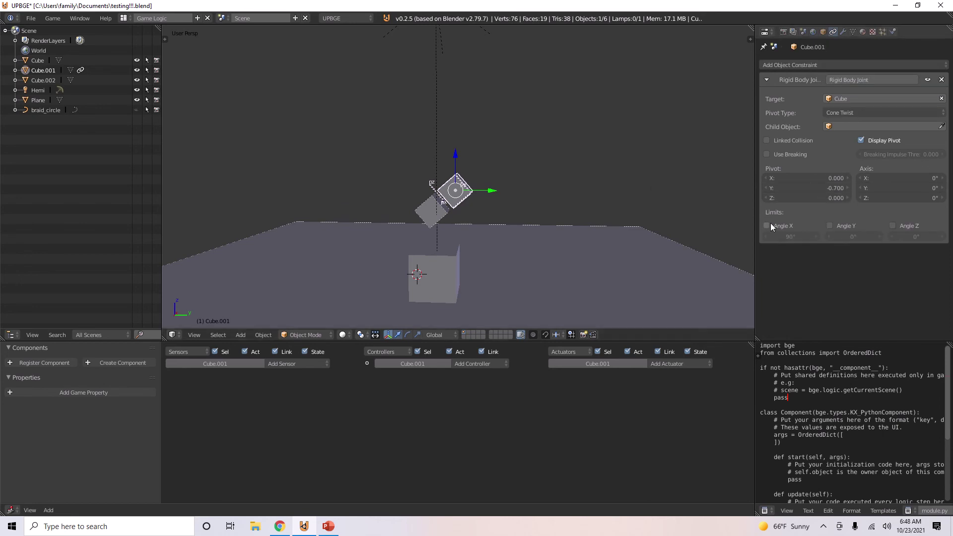
key("p")
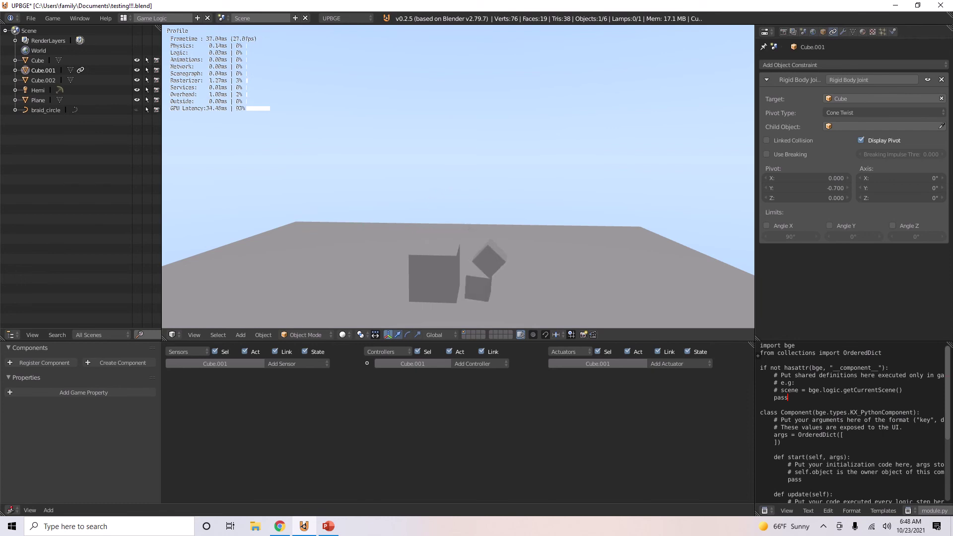
key("Escape")
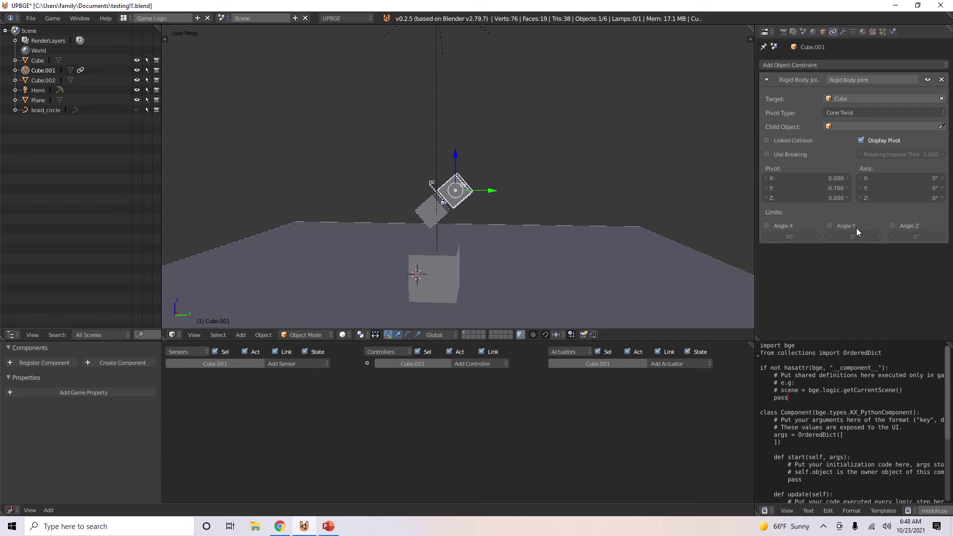
Limit the Cone Twist to Angle X 90°, Angle Z 10° and Angle Y 100°, then play.
left_click(767, 225)
left_click(893, 225)
left_click(910, 237)
type("10")
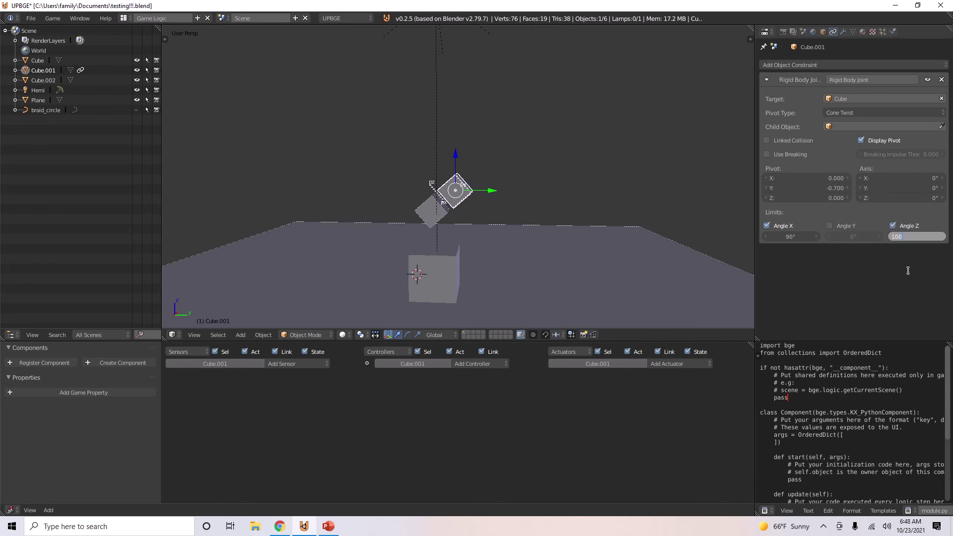
key("Return")
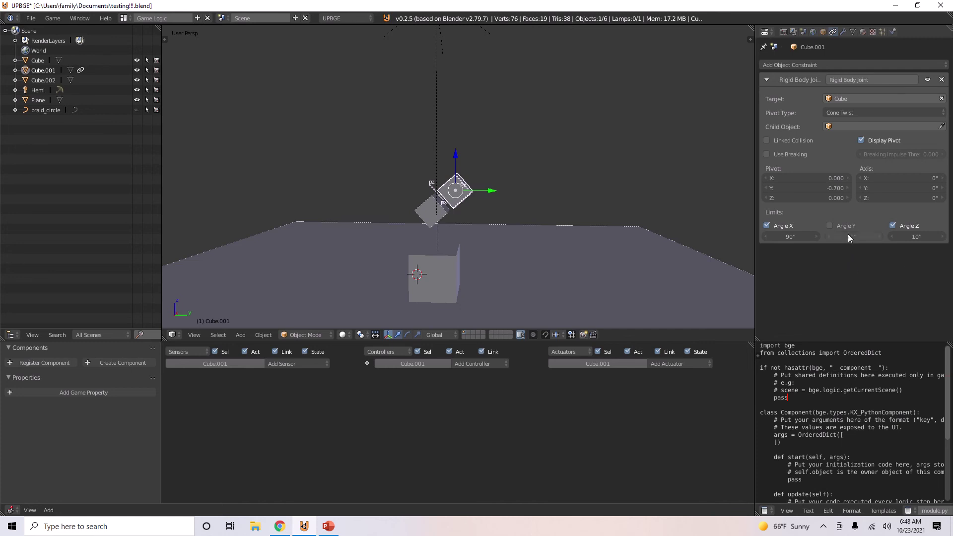
left_click(830, 226)
left_click(854, 237)
type("300")
key("Return")
key("p")
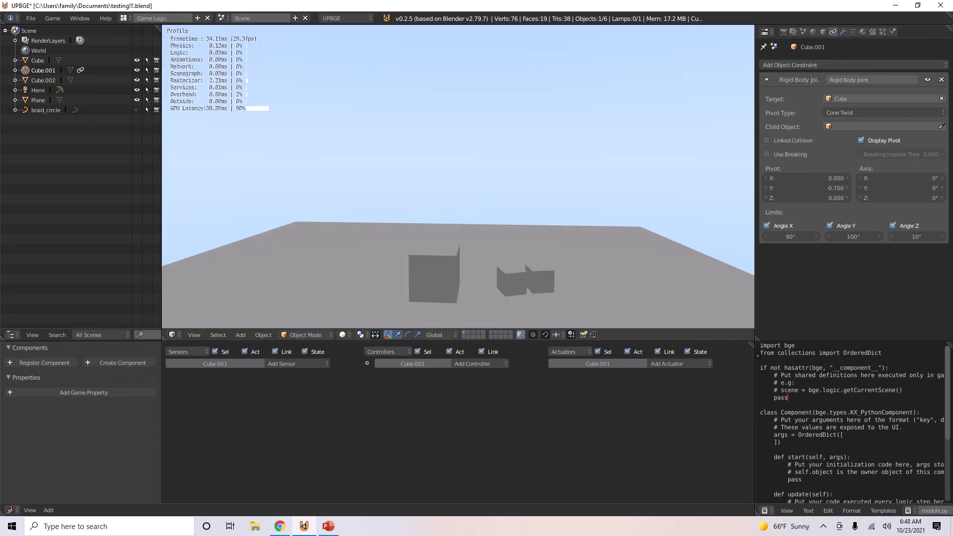
Test-play the Cone Twist joint with Linked Collision enabled, then disable Linked Collision again.
key("Escape")
left_click(767, 140)
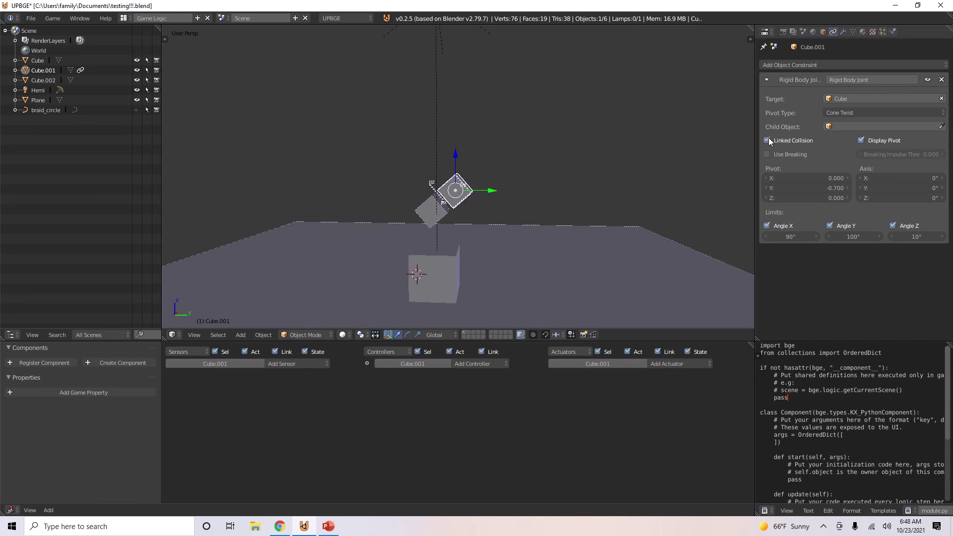
key("p")
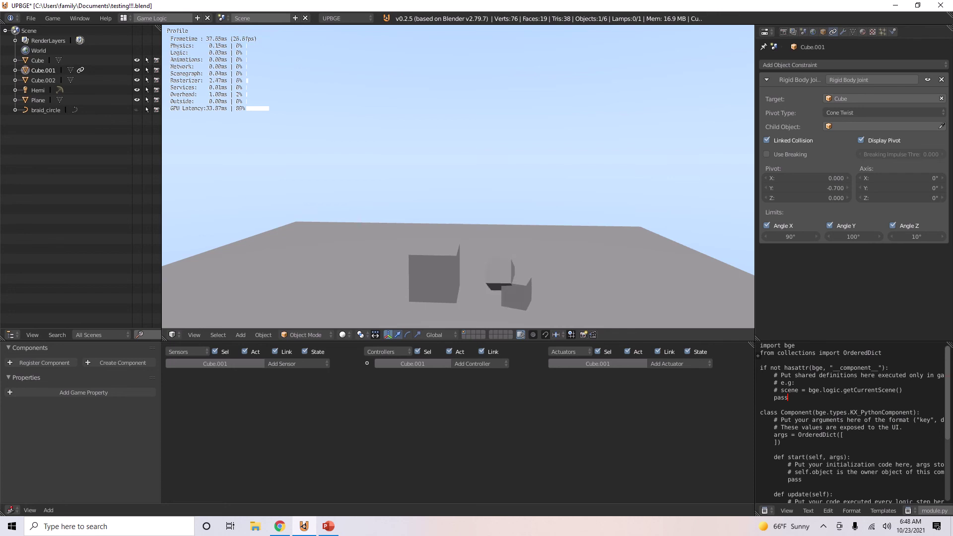
key("Escape")
left_click(767, 141)
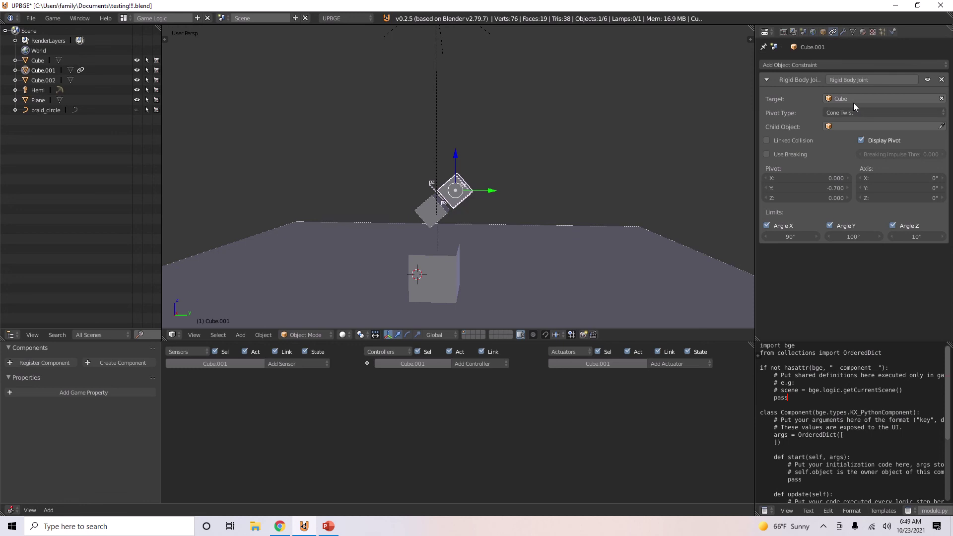
Switch Cube.001's joint to Generic 6 DoF, leaving the X position and Angle X, Y, Z limits off.
left_click(844, 113)
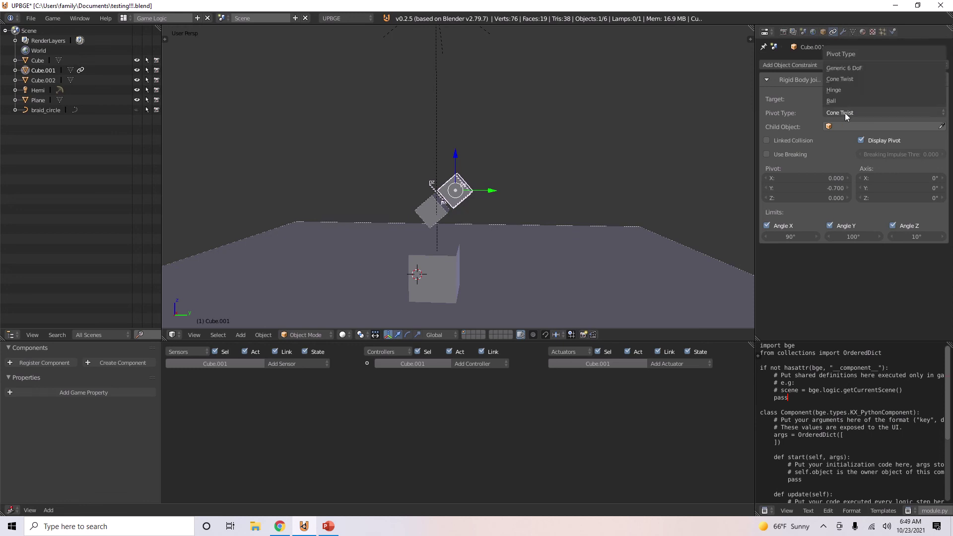
left_click(842, 70)
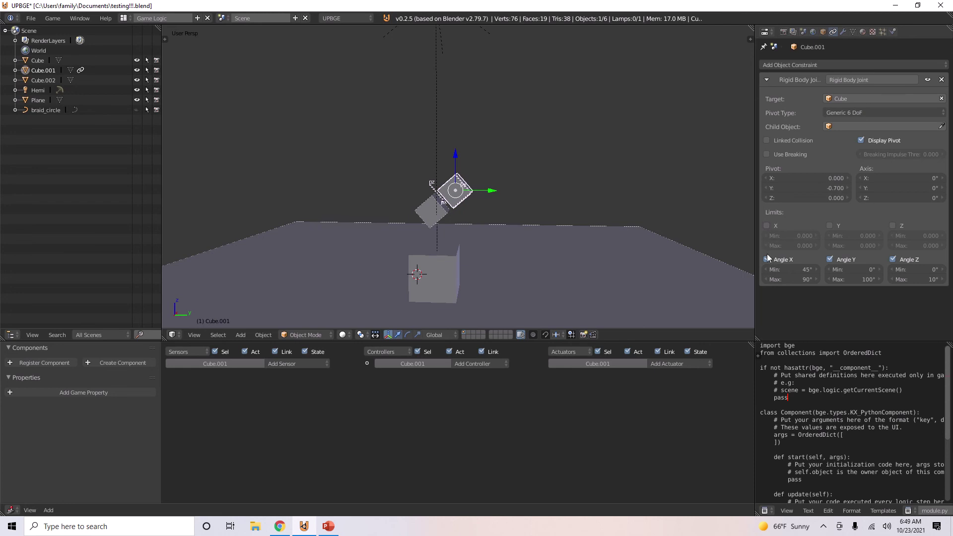
left_click(772, 227)
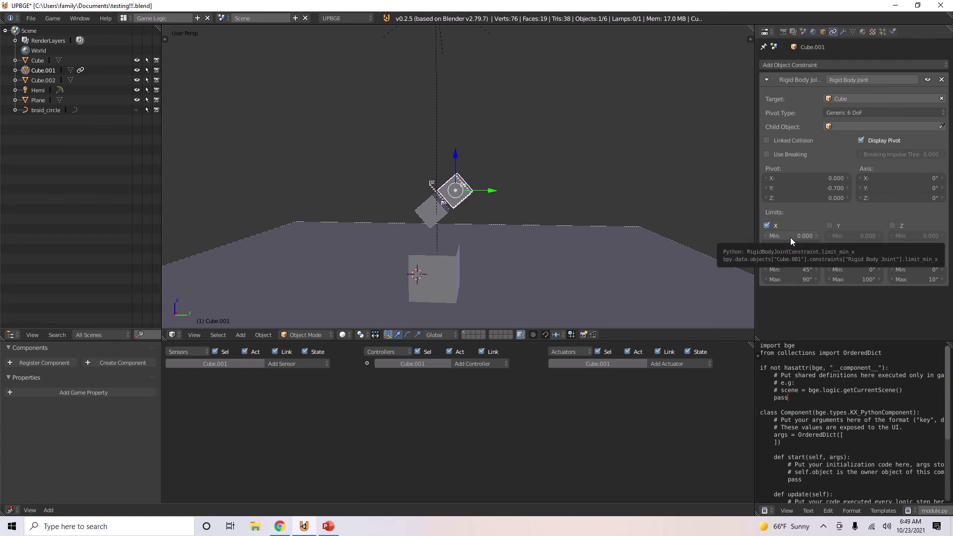
left_click(767, 227)
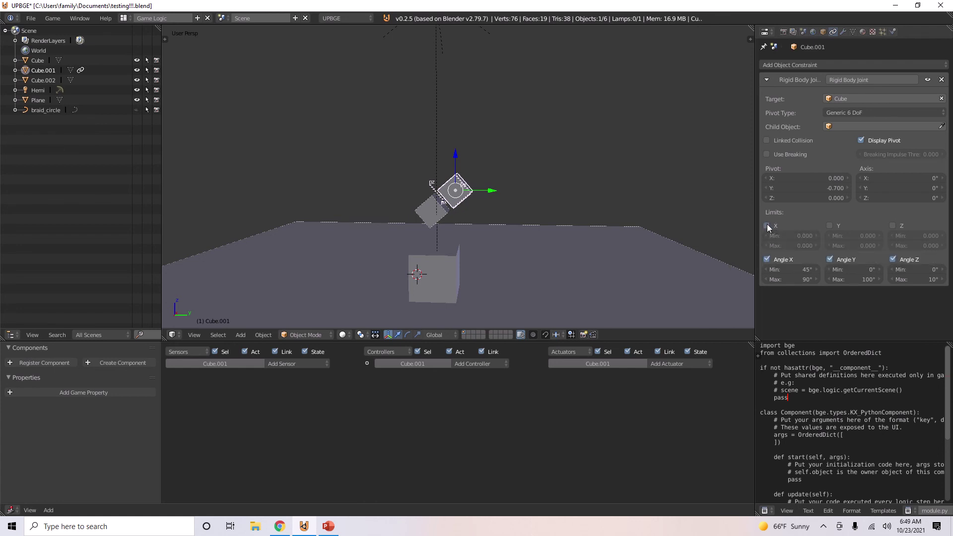
left_click(768, 227)
left_click(828, 260)
left_click(906, 261)
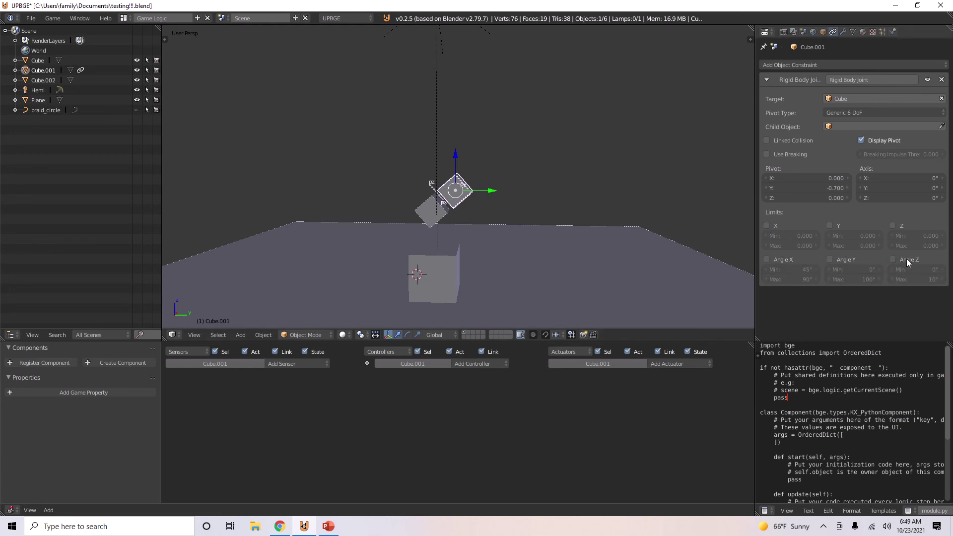
Enable the X, Y and Z position limits and set the X limit min and max to 1.
left_click(893, 227)
left_click(830, 226)
left_click(767, 225)
left_click(803, 236)
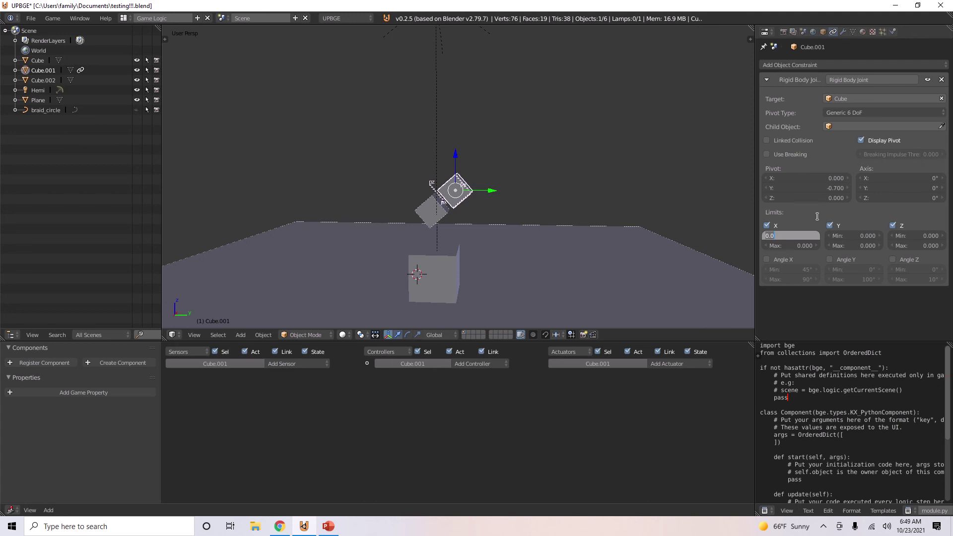
type("1")
key("Return")
left_click(802, 246)
type("1")
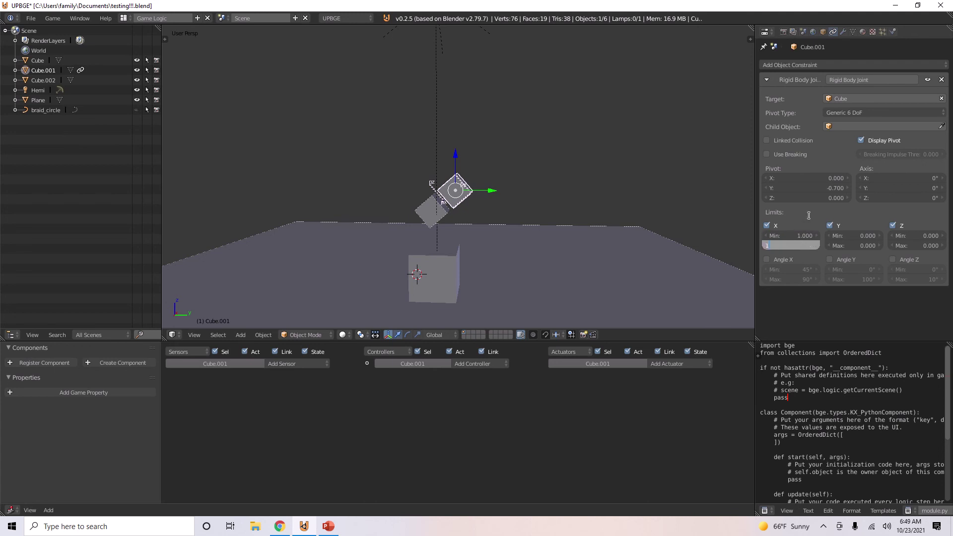
key("Return")
Test-play the joint, change the X maximum limit to 2, and test it again.
key("p")
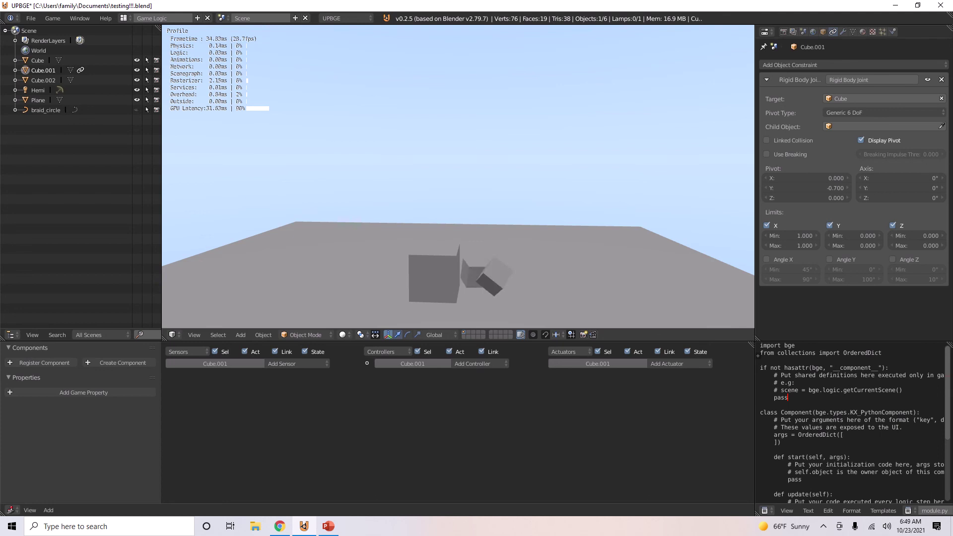
key("Escape")
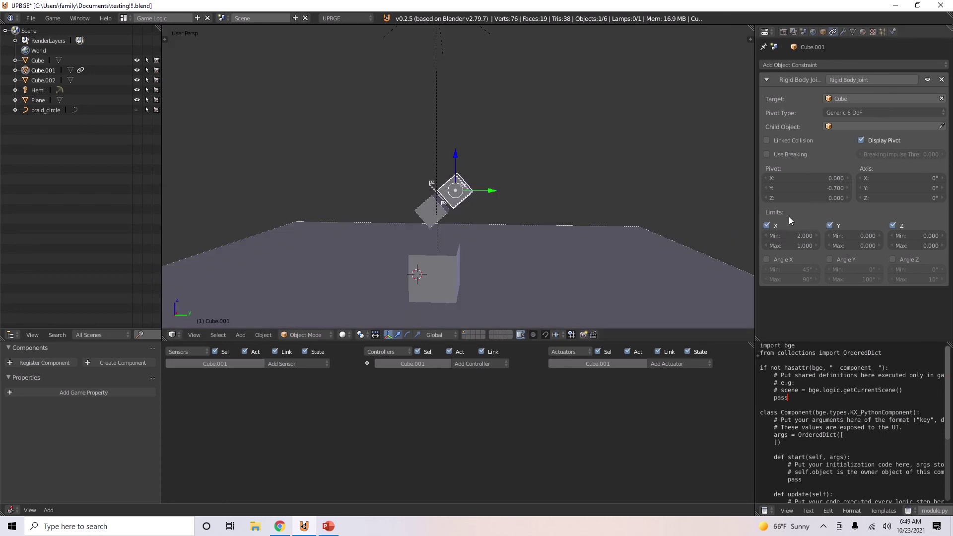
type("2")
key("Return")
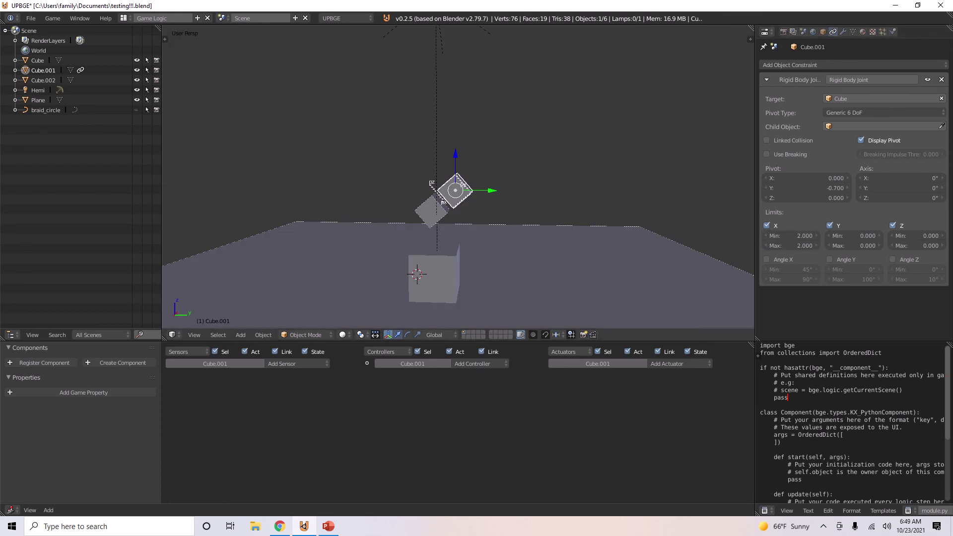
key("p")
key("Escape")
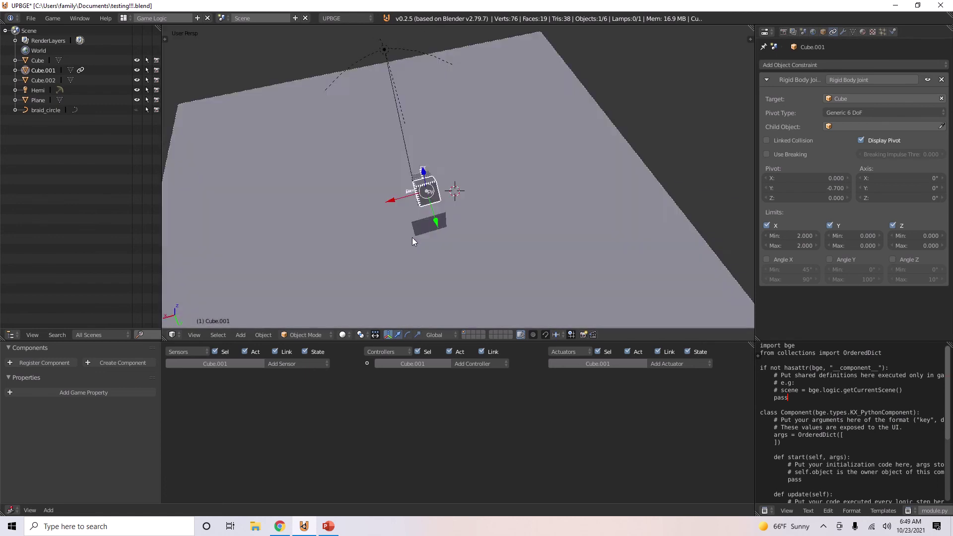
key("p")
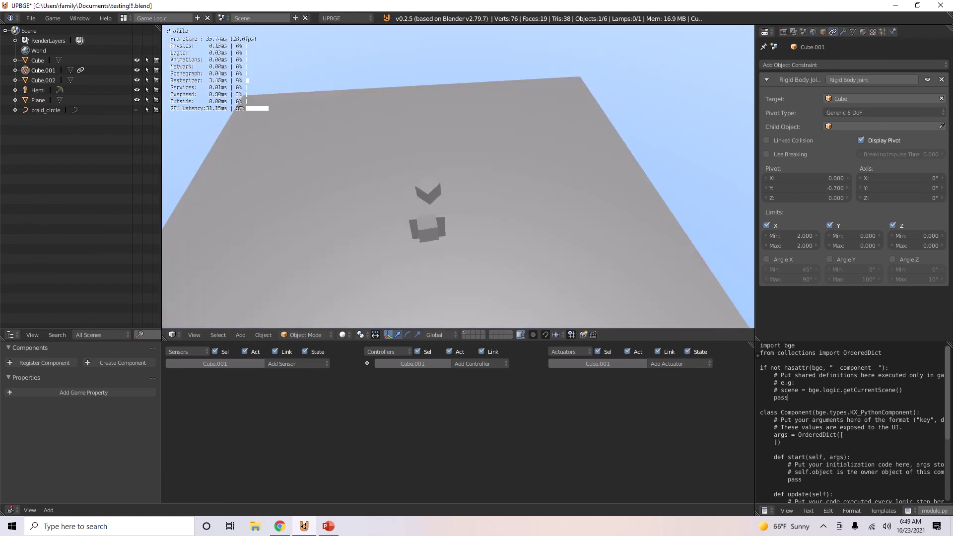
key("Escape")
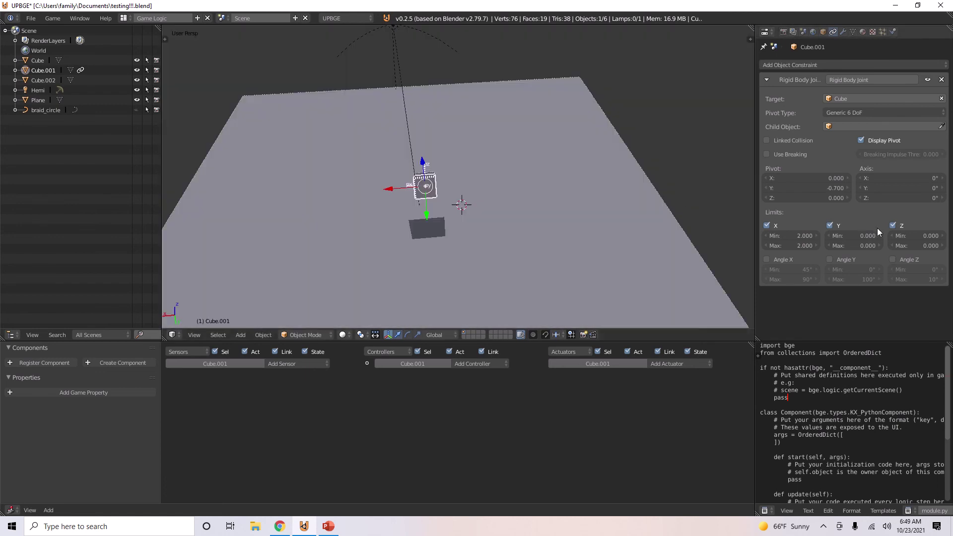
Set both Z position limits to 2 and test-play the drop from a lower angle.
left_click_drag(932, 247, 931, 236)
type("2")
key("Return")
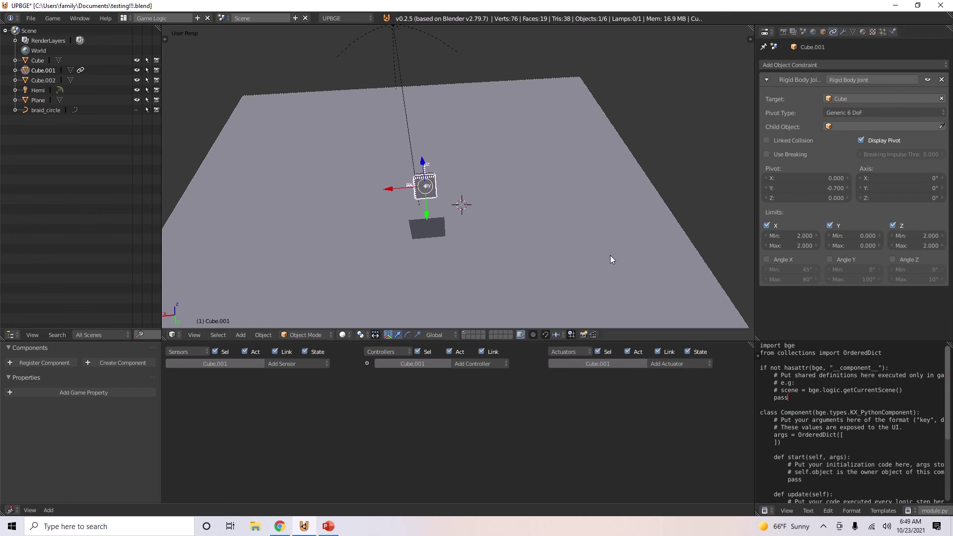
middle_click_drag(610, 255, 632, 222)
key("p")
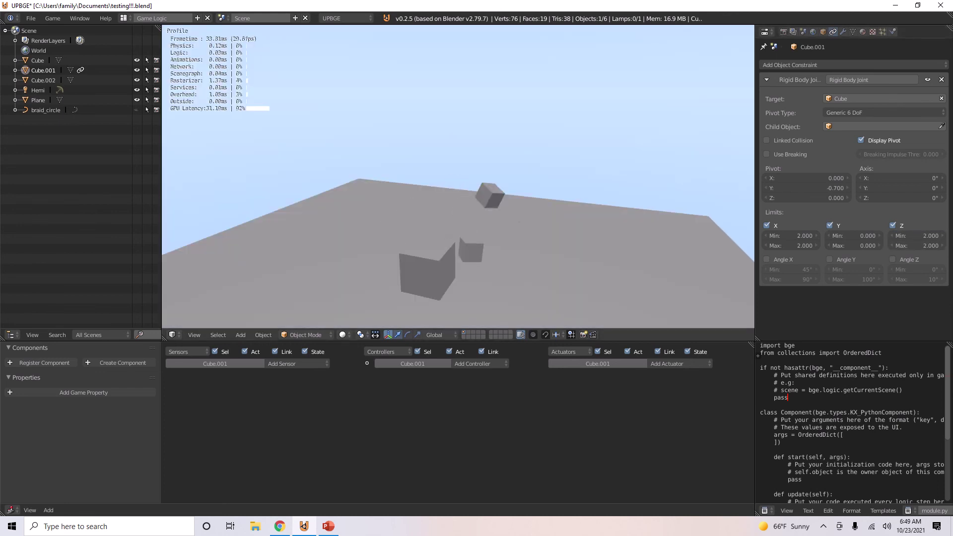
key("Escape")
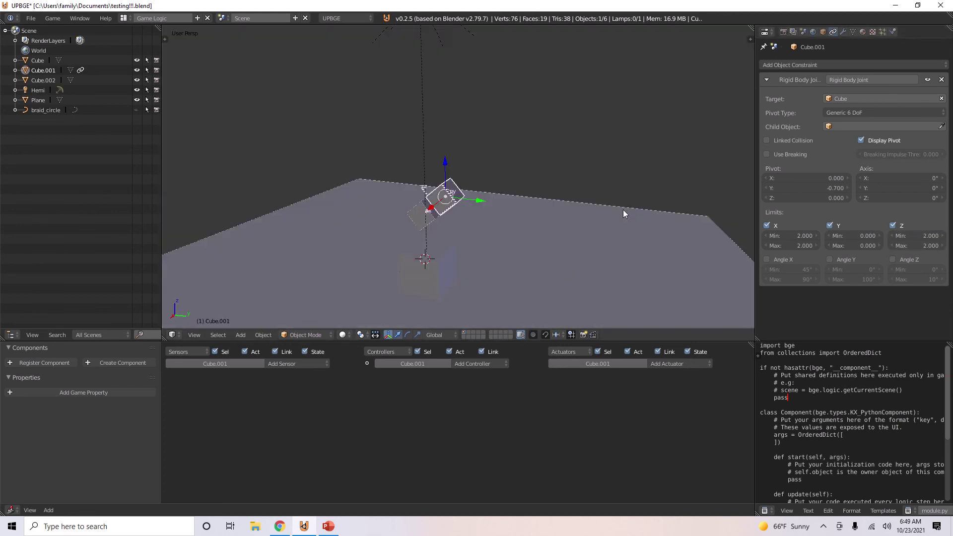
Turn off the Z, Y and X translation limits and test-play the joint.
left_click(893, 225)
left_click(830, 225)
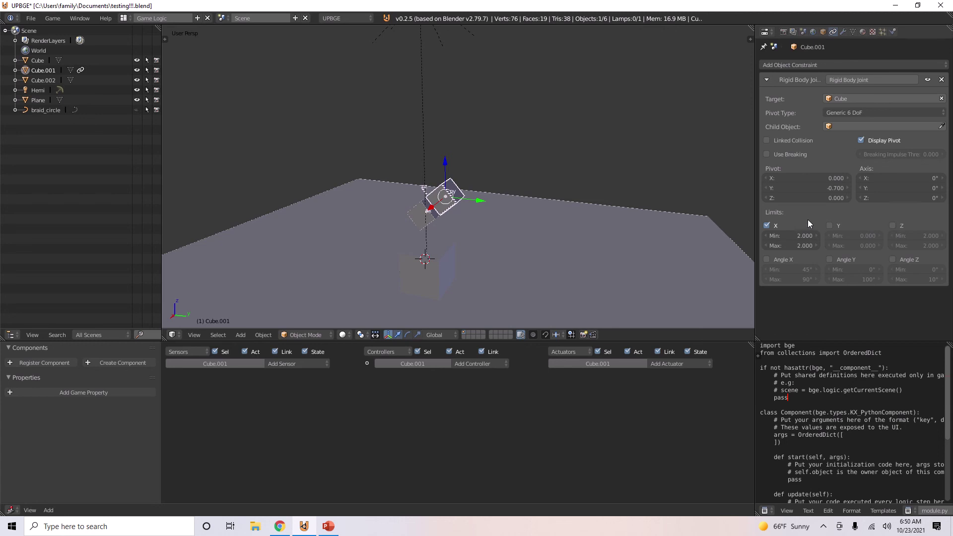
left_click(770, 224)
key("p")
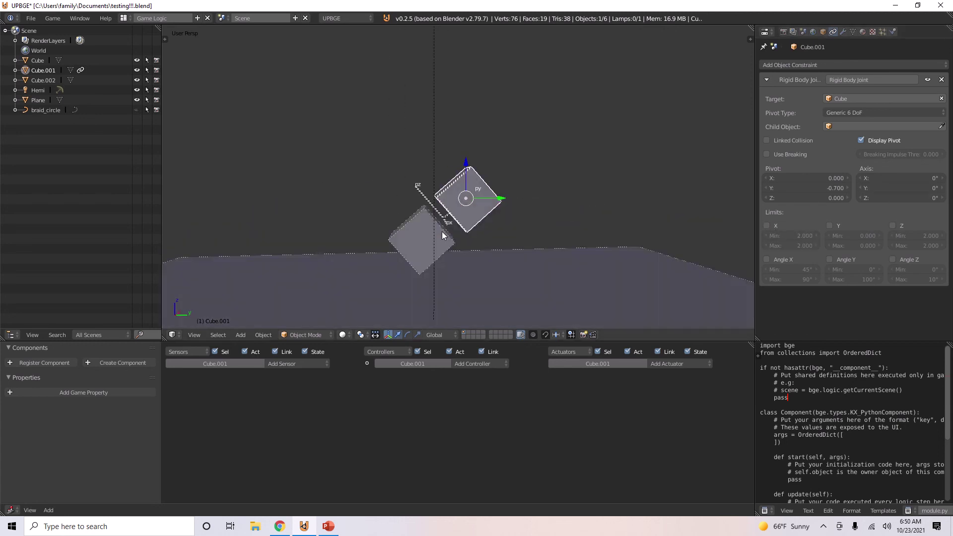
key("Escape")
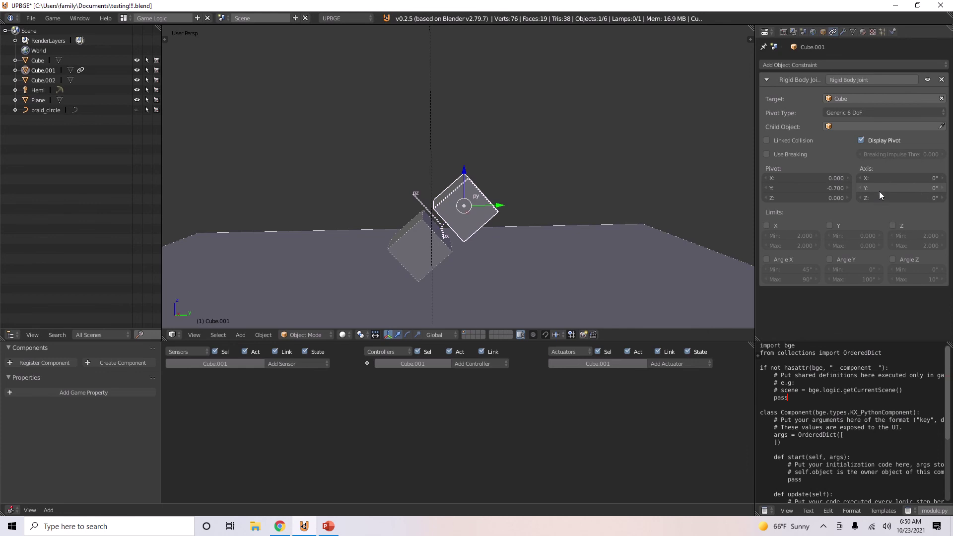
Rotate the joint axis to 26.8°, -70.7°, -9.3° and test-play the result.
left_click_drag(877, 197, 847, 189)
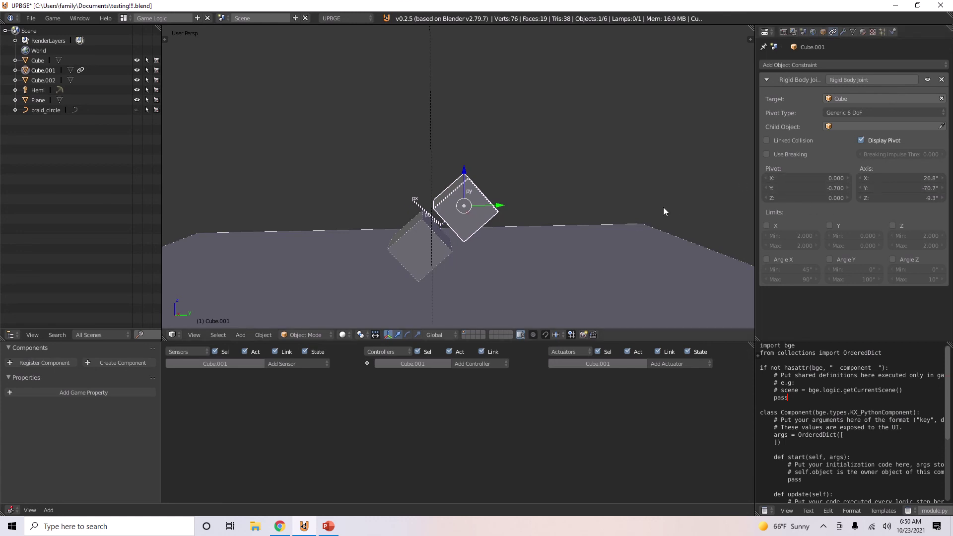
scroll(609, 194, "down", 5)
key("p")
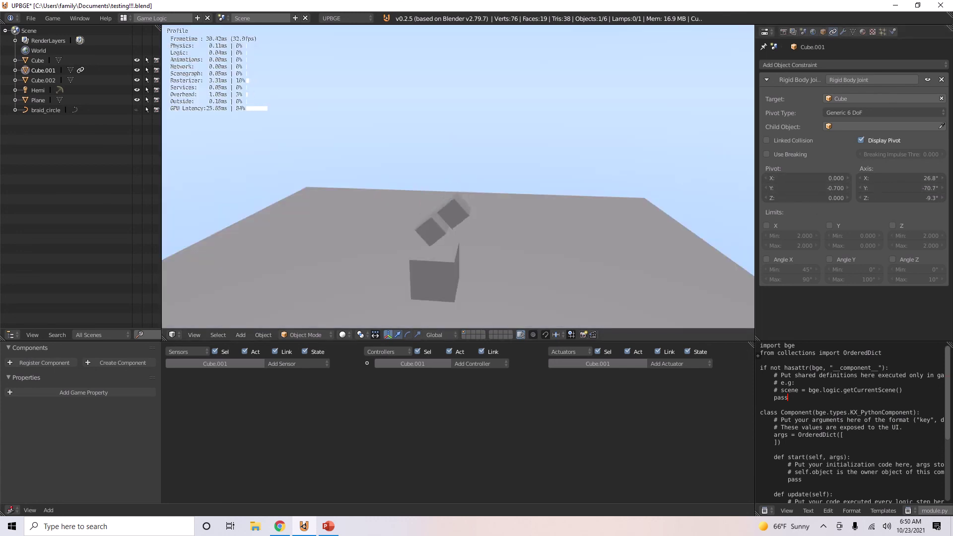
key("Escape")
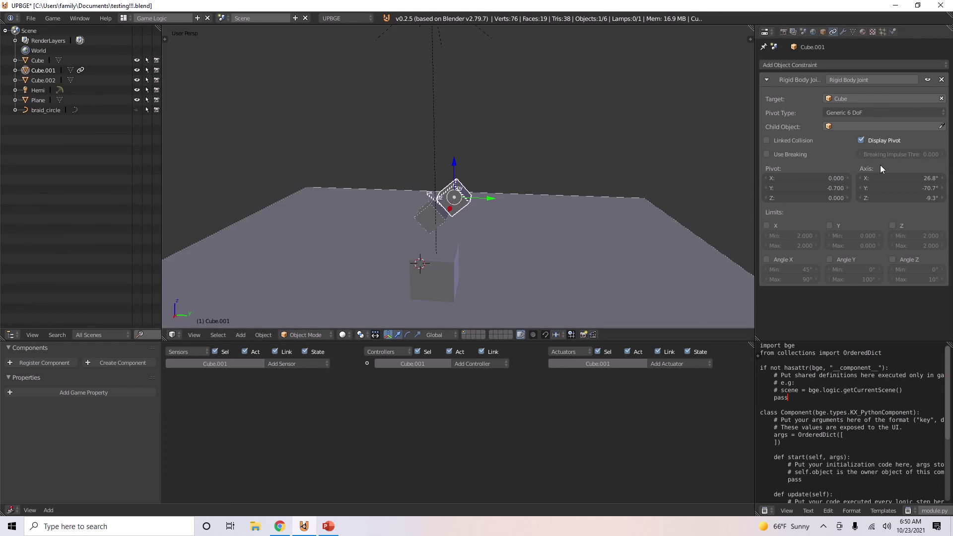
Make the joint a Ball pivot, reset axis X, Y, Z to 0°, and test-play the swing.
left_click(857, 112)
left_click(844, 96)
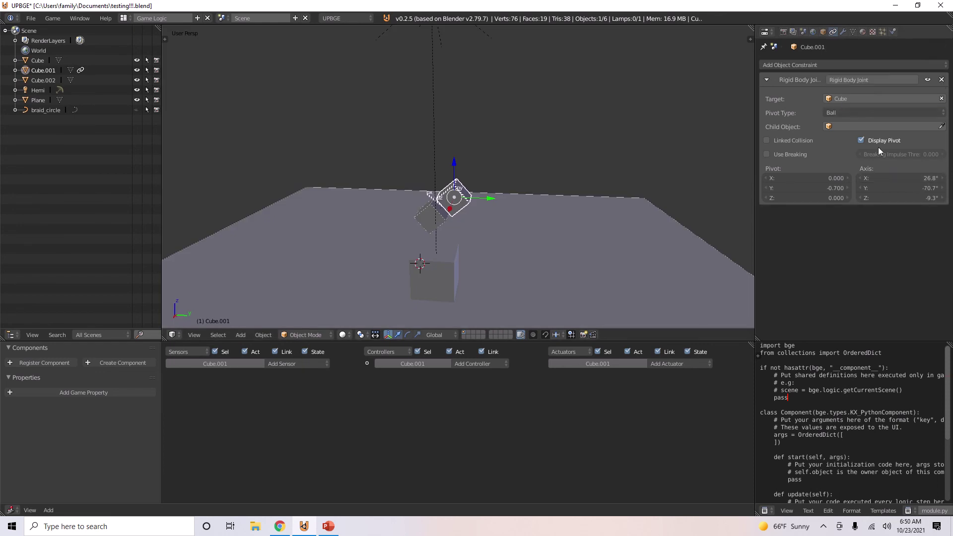
key("BackSpace")
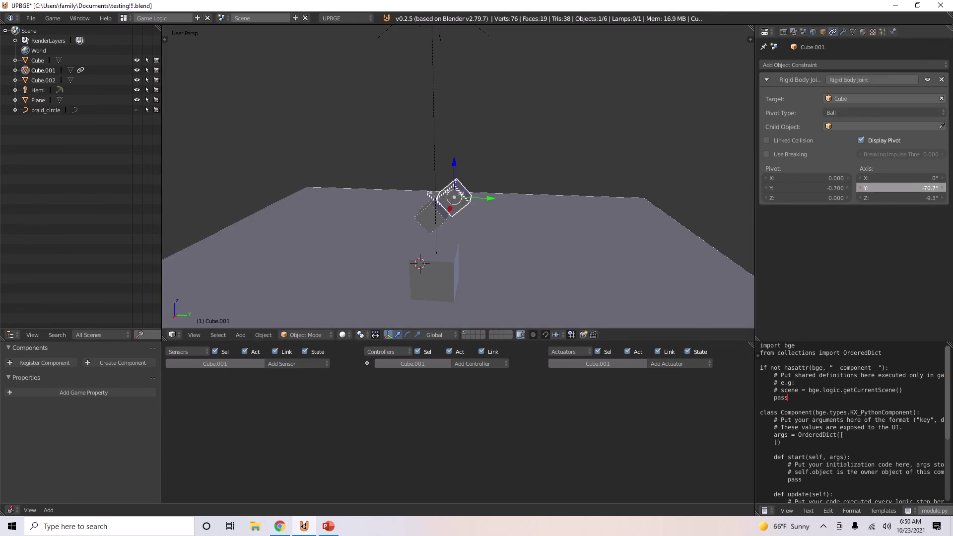
key("BackSpace")
key("BackSpace")
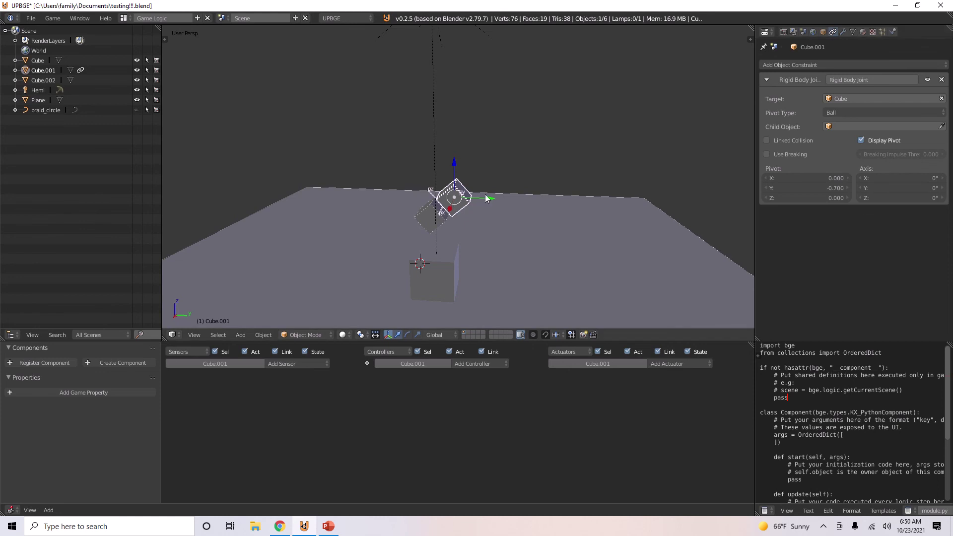
middle_click_drag(484, 195, 530, 171)
key("p")
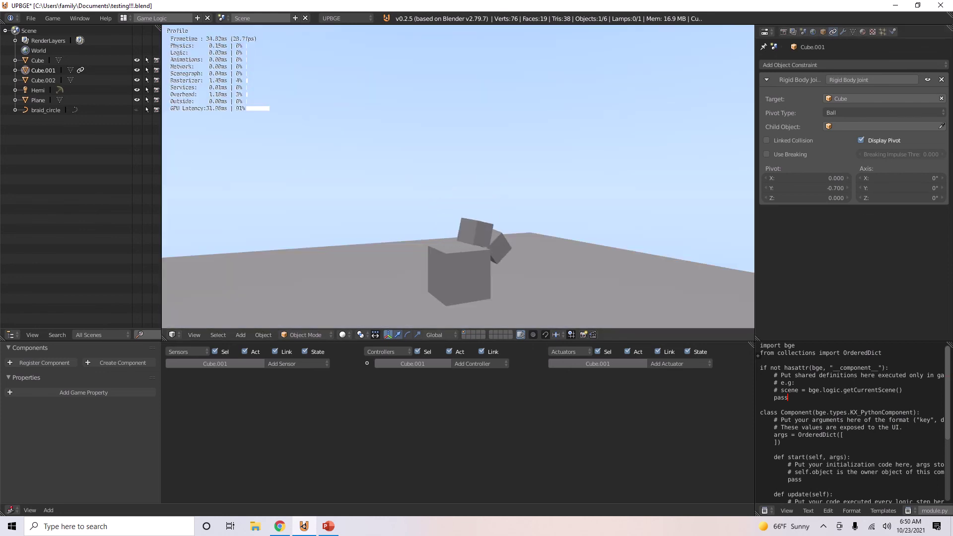
key("Escape")
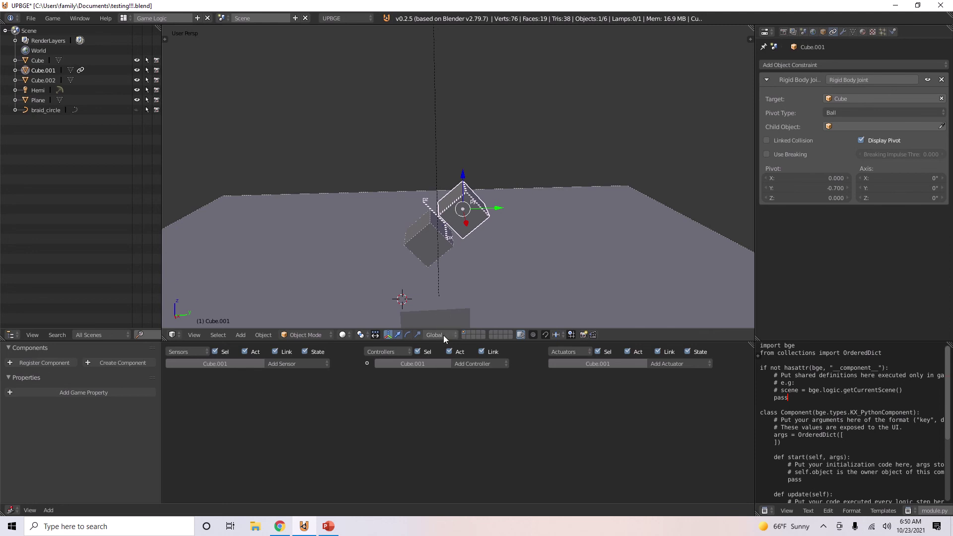
Duplicate Cube.001 as Cube.003, moving it along its local Y axis just beyond Cube.001.
left_click(442, 335)
left_click(442, 313)
key("shift+d")
key("y")
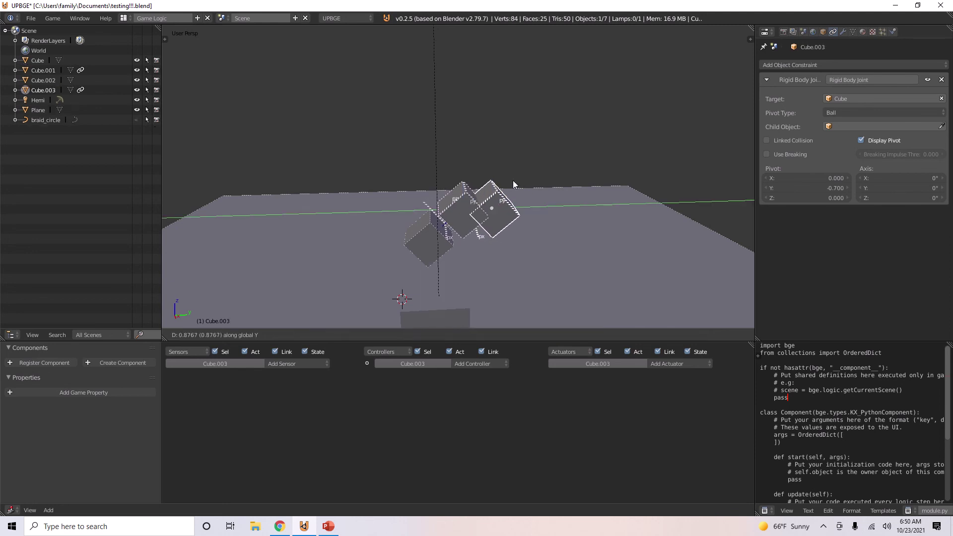
key("z")
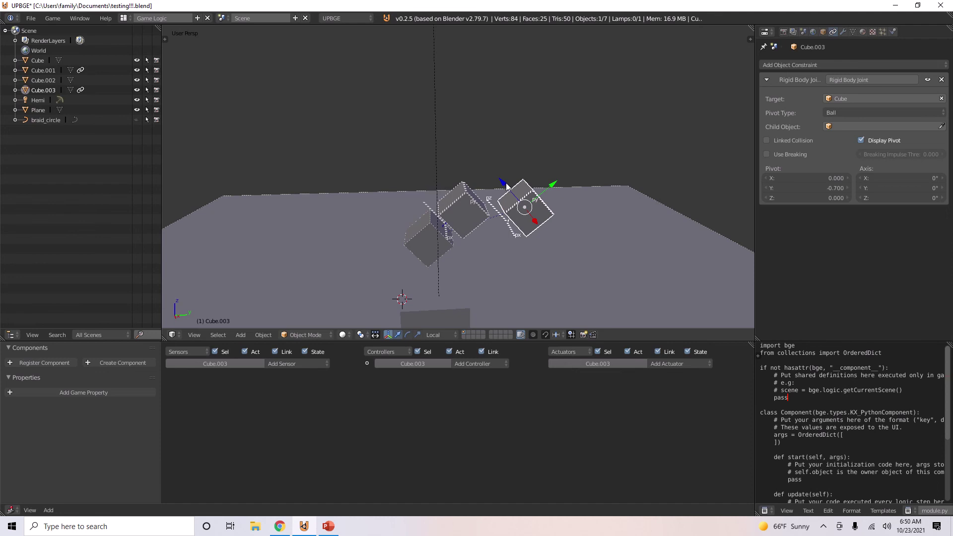
key("z")
left_click(477, 163)
middle_click_drag(478, 163, 494, 216)
Set Cube.003's Rigid Body Joint target to Cube.001 and test-play the three-cube chain.
left_click(942, 99)
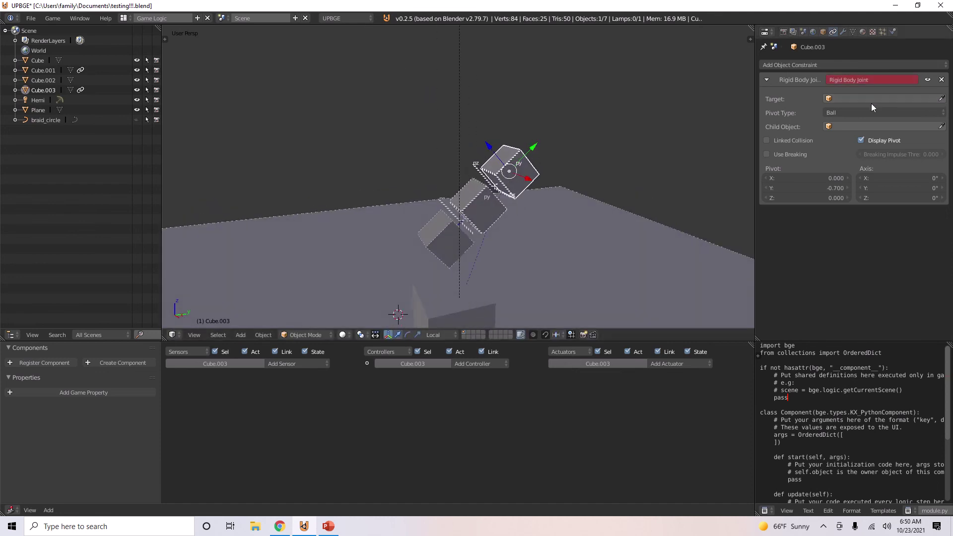
left_click(941, 98)
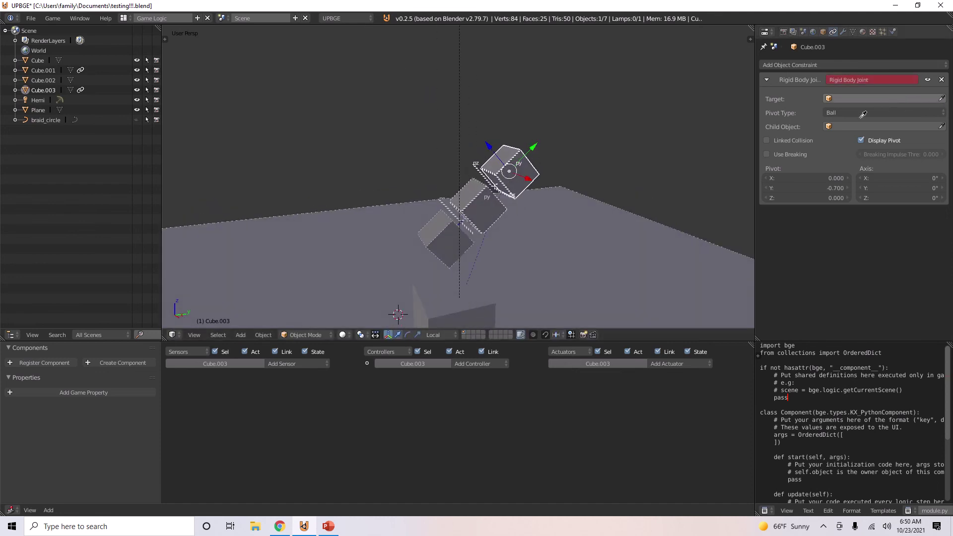
left_click(492, 195)
middle_click_drag(527, 199, 596, 165)
key("p")
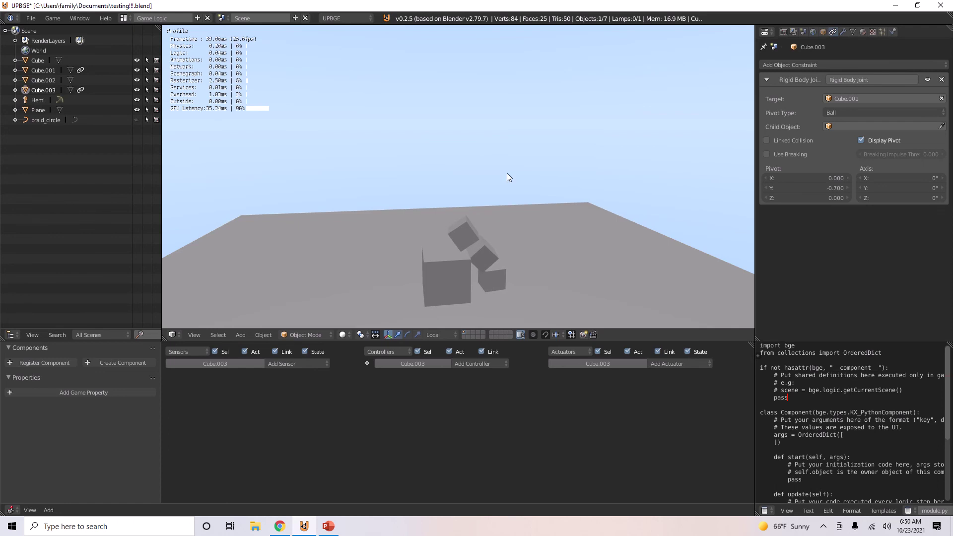
key("Escape")
middle_click_drag(507, 165, 564, 172)
scroll(503, 194, "up", 3)
scroll(499, 193, "down", 2)
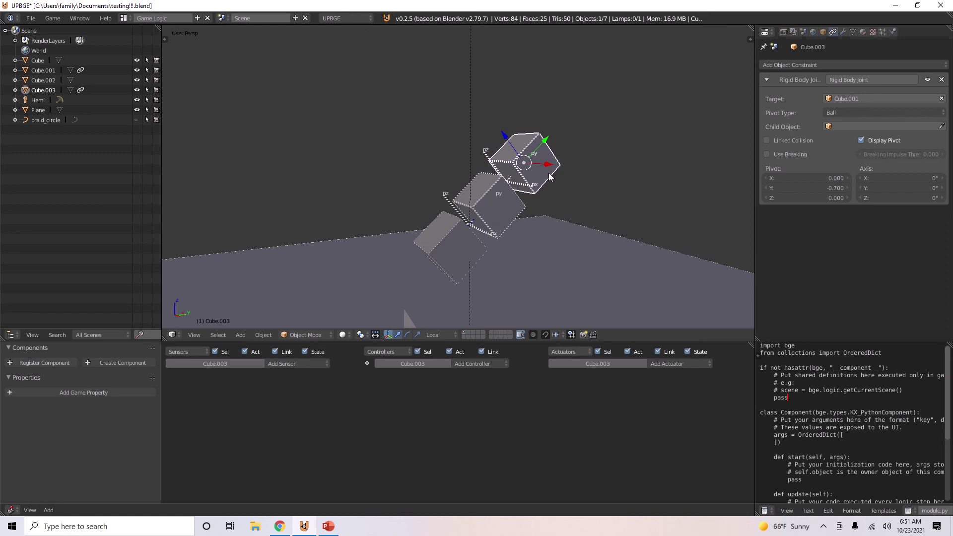